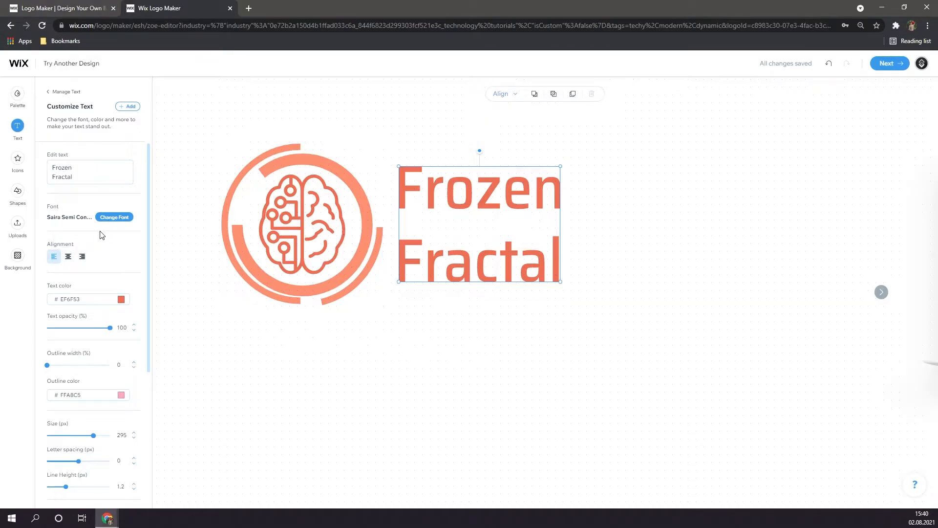
# - Browse the available fonts for the Frozen Fractal logo text
pyautogui.click(113, 222)
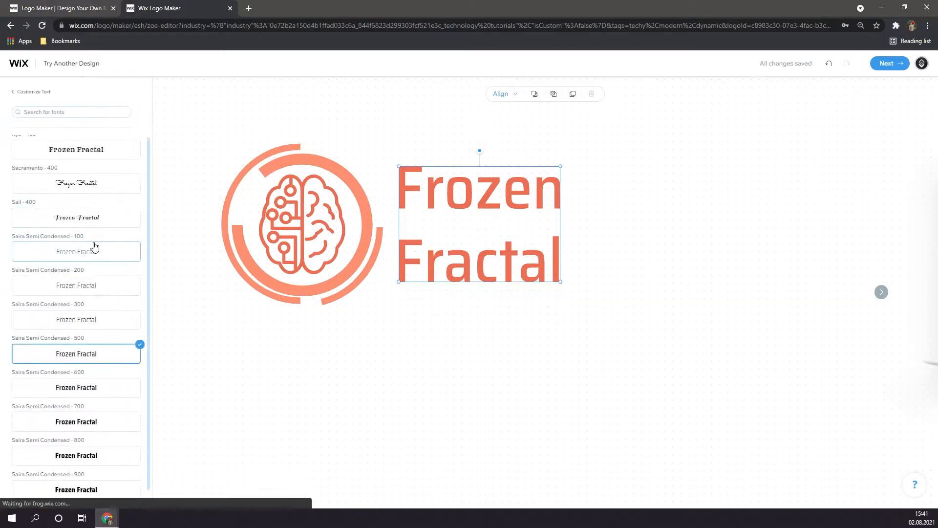
pyautogui.click(313, 342)
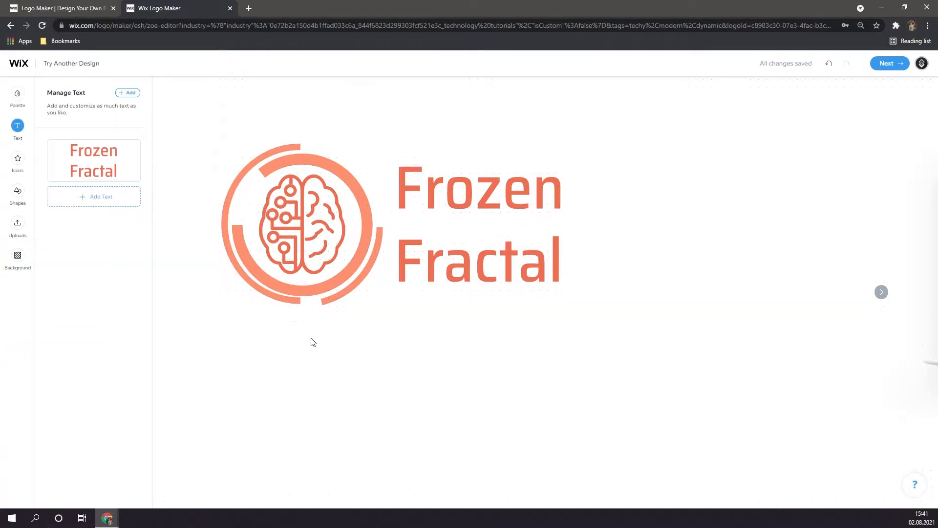
pyautogui.click(419, 272)
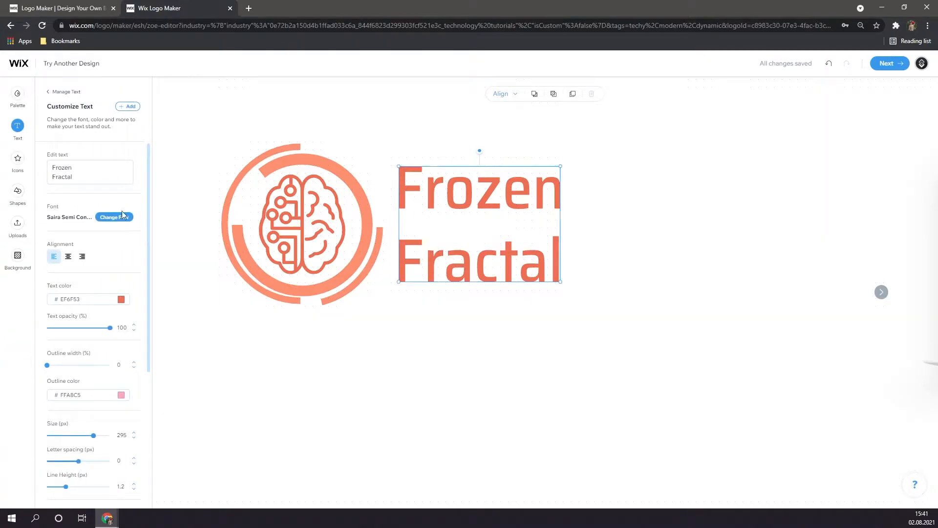
pyautogui.click(104, 217)
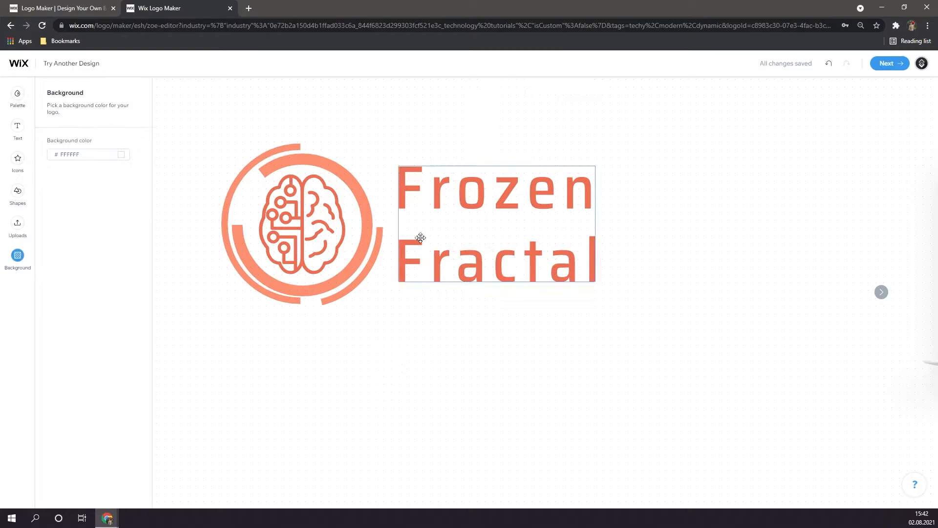
# - Increase the letter spacing of the Frozen Fractal text and bring up the logo's mockup preview
pyautogui.click(483, 209)
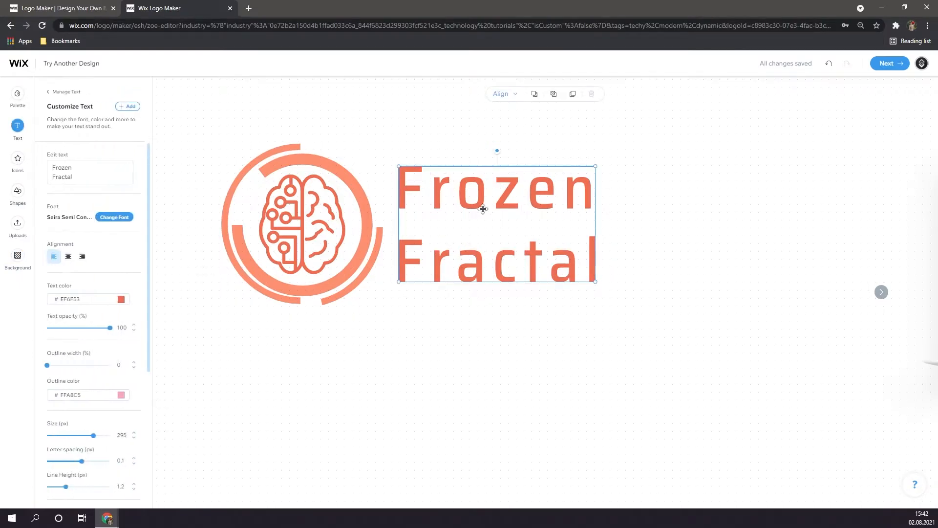
pyautogui.scroll(-1, 83, 391)
pyautogui.moveTo(83, 412); pyautogui.dragTo(89, 412)
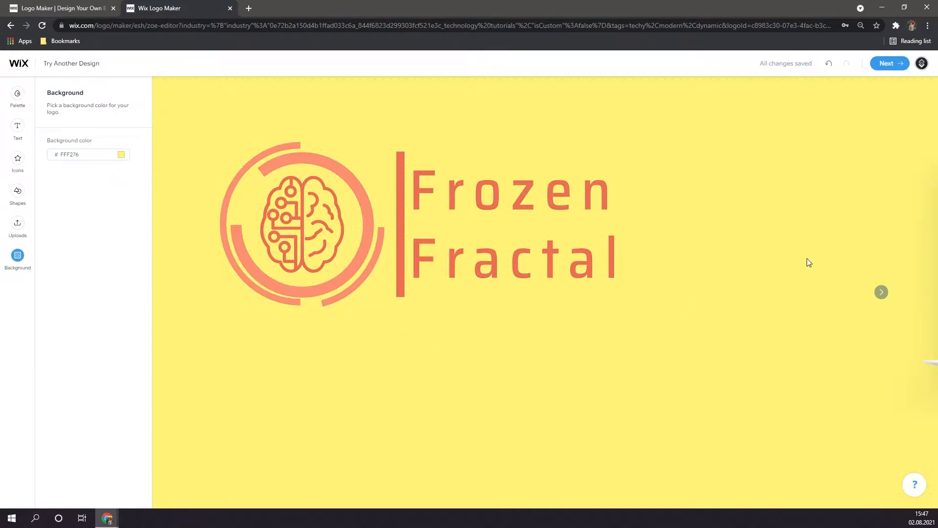
pyautogui.click(881, 293)
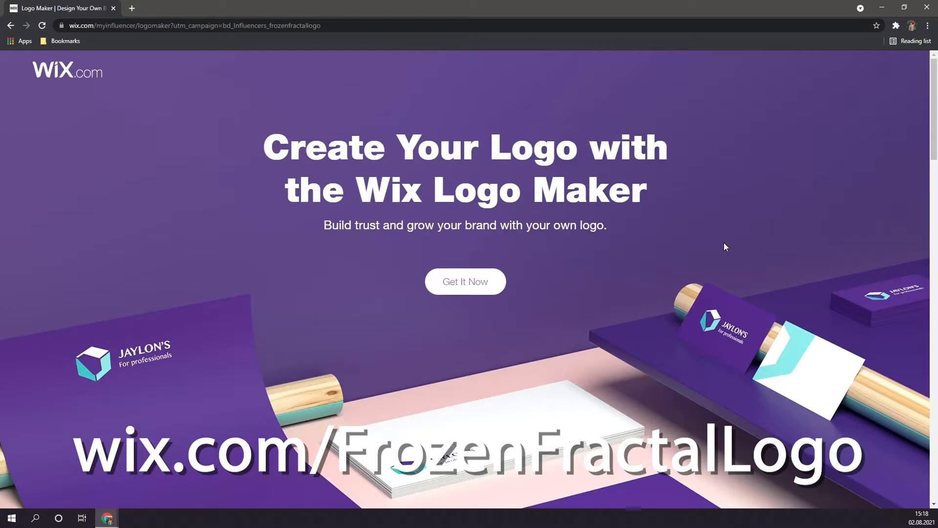
# - Look over the Logo Maker landing page, launch the maker and choose to create a logo yourself
pyautogui.scroll(-10, 724, 243)
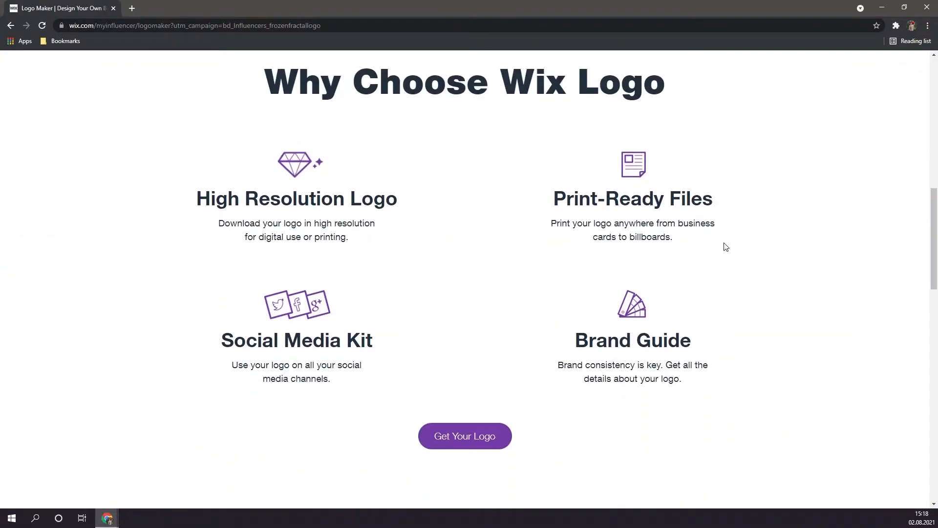
pyautogui.scroll(10, 726, 246)
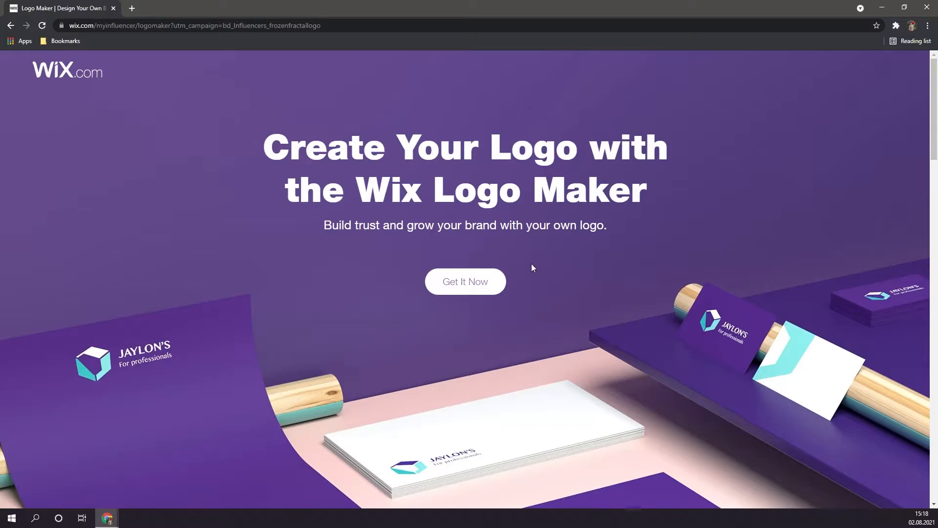
pyautogui.click(489, 281)
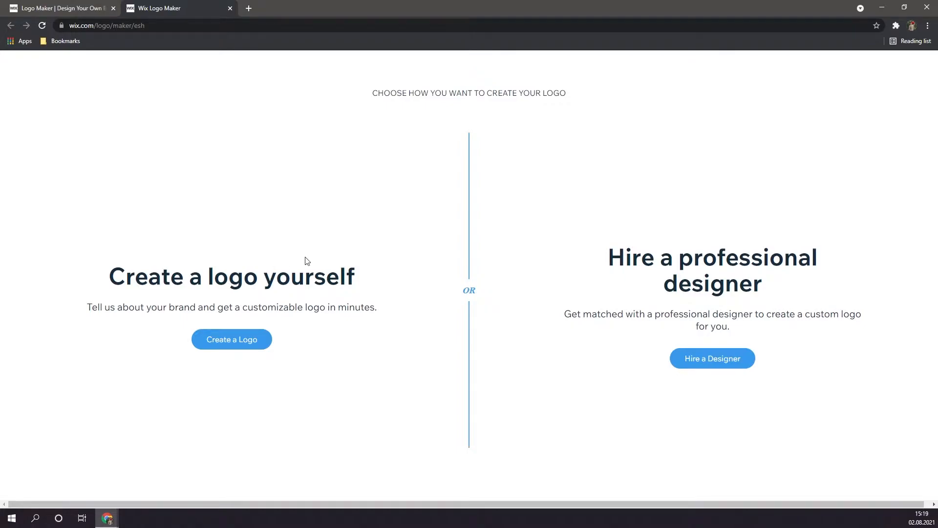
pyautogui.click(250, 344)
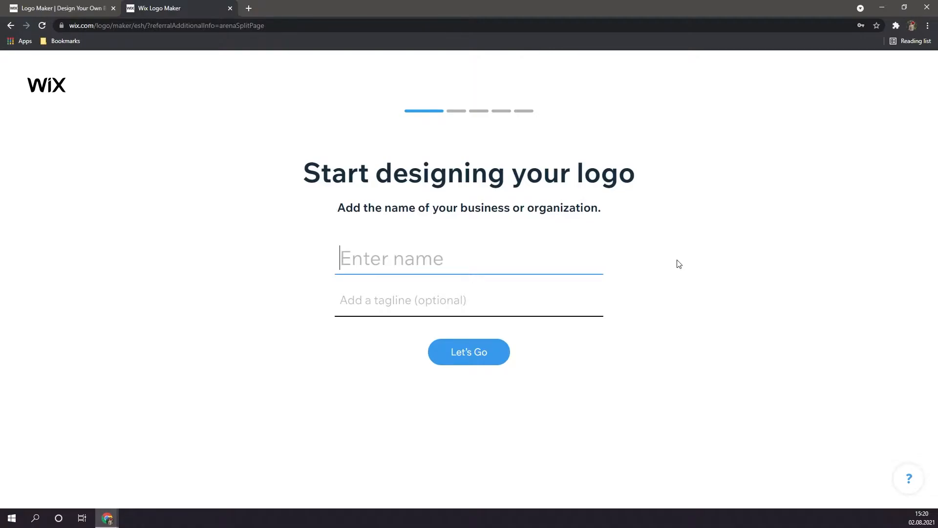
# - Submit Frozen Fractal as the business name with the tagline YouTube Tutorials
pyautogui.write('Frozen Fractal')
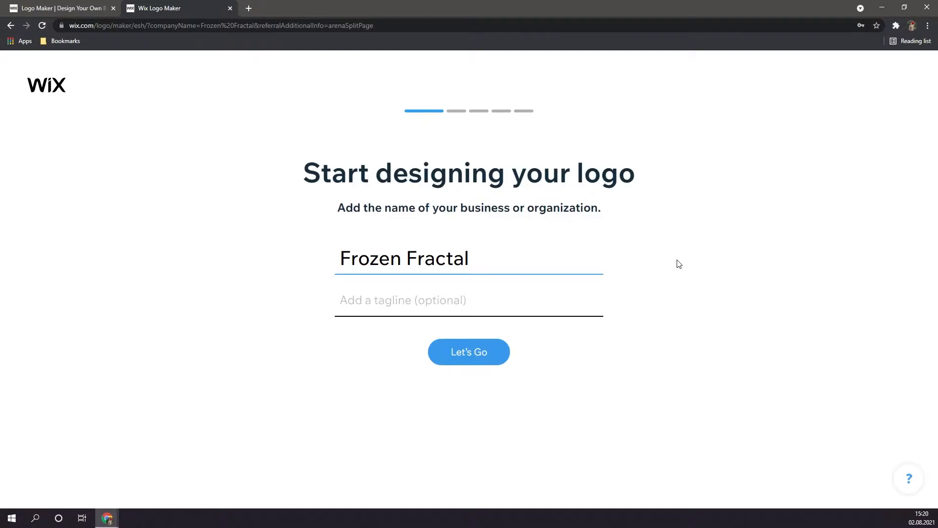
pyautogui.press('Tab')
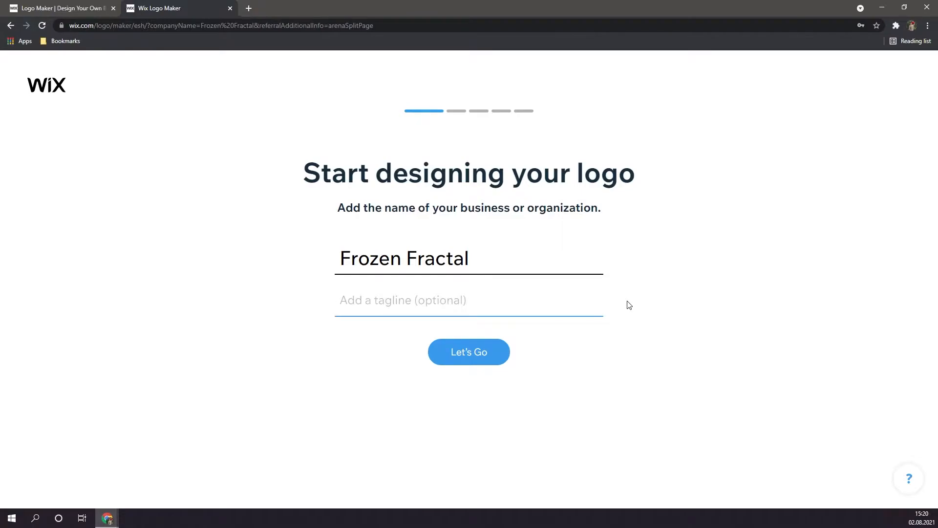
pyautogui.write('You')
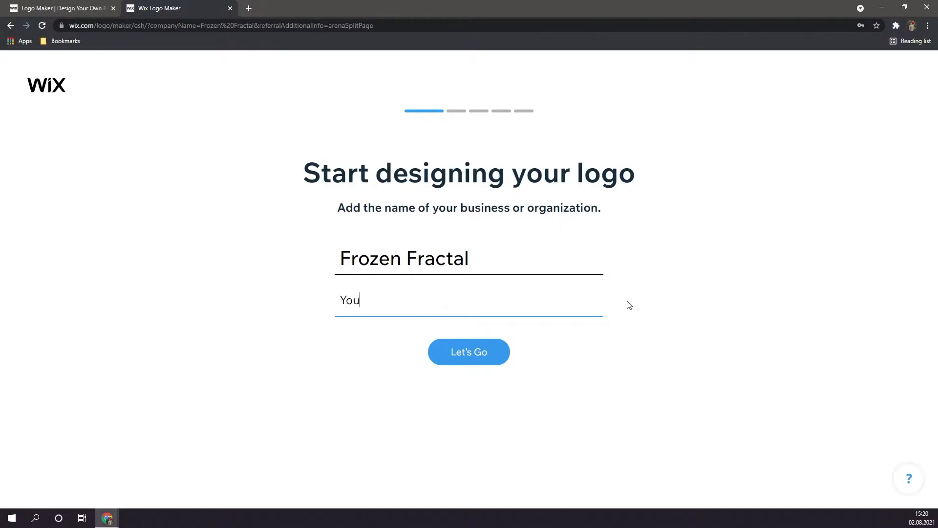
pyautogui.write('Tube Tutorials')
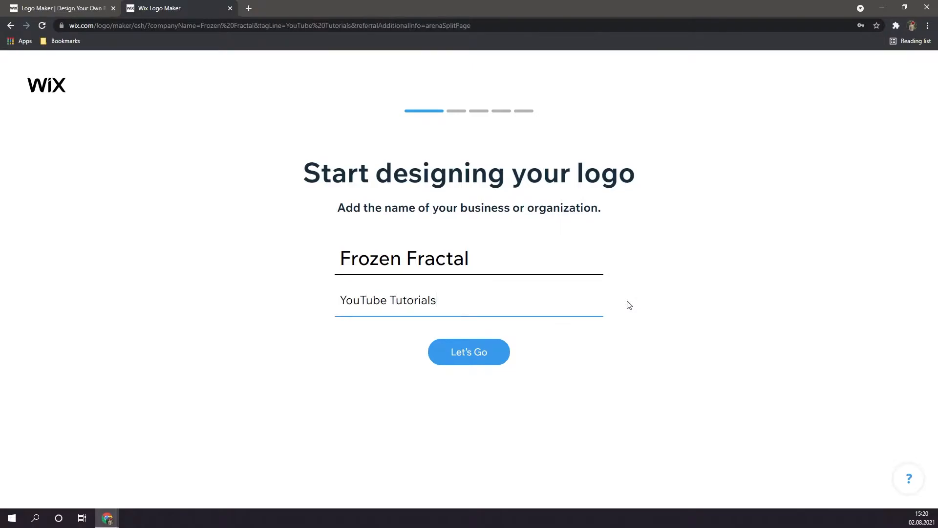
pyautogui.click(630, 305)
pyautogui.click(476, 351)
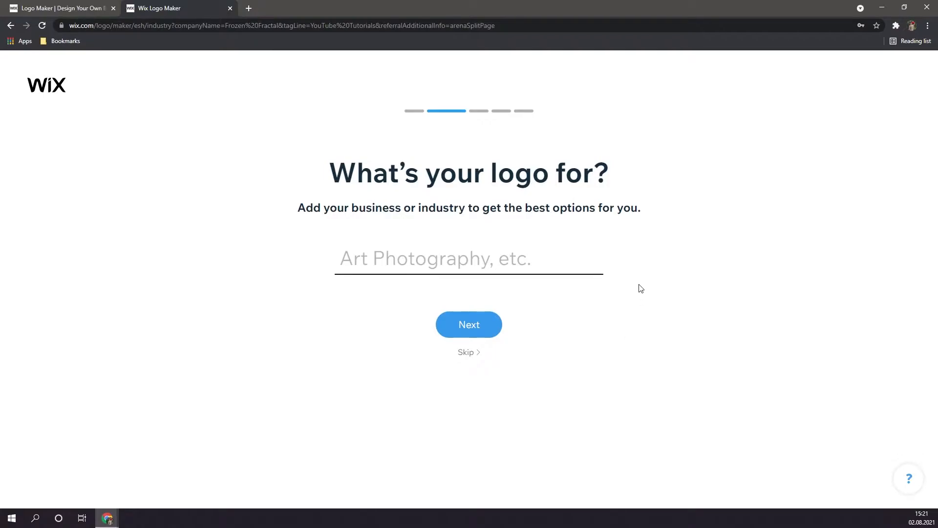
# - Browse the industry suggestions for "art" and submit Technology Tutorials as what the logo is for
pyautogui.write('art')
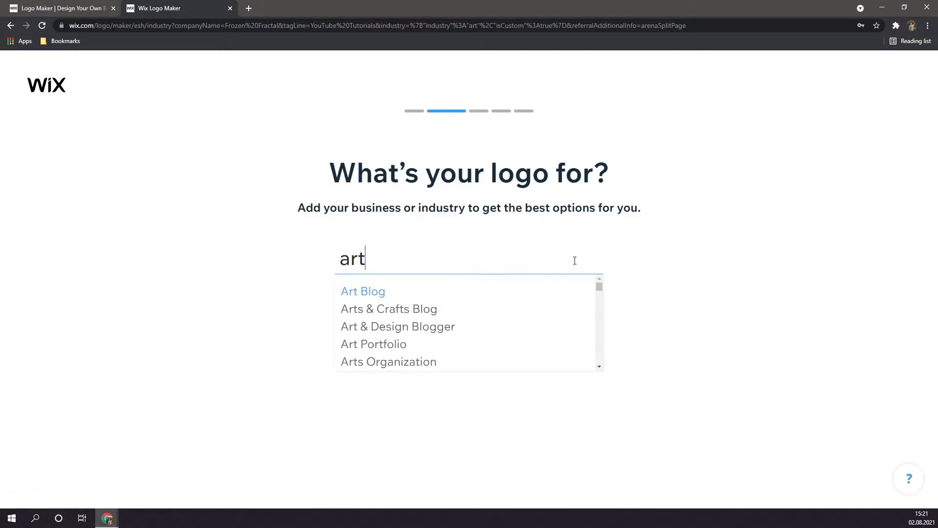
pyautogui.scroll(-3, 430, 299)
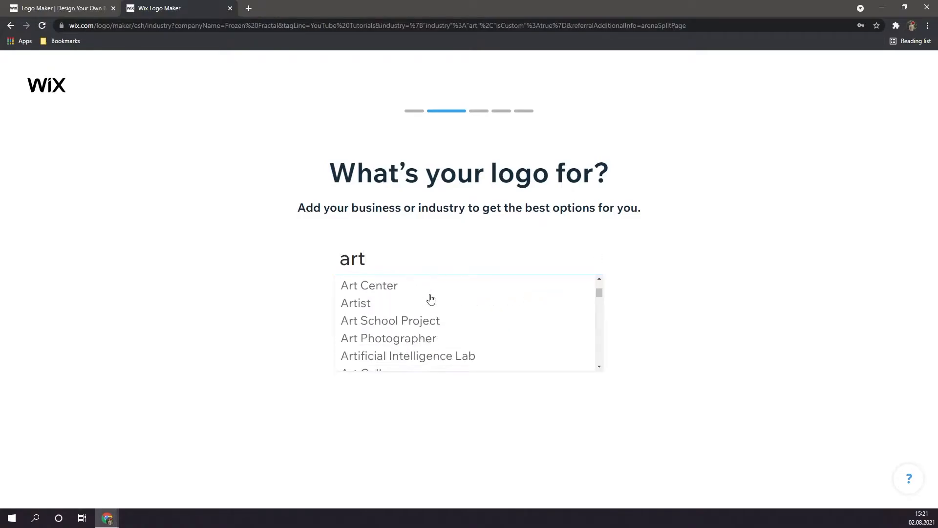
pyautogui.scroll(1, 430, 299)
pyautogui.scroll(-2, 431, 299)
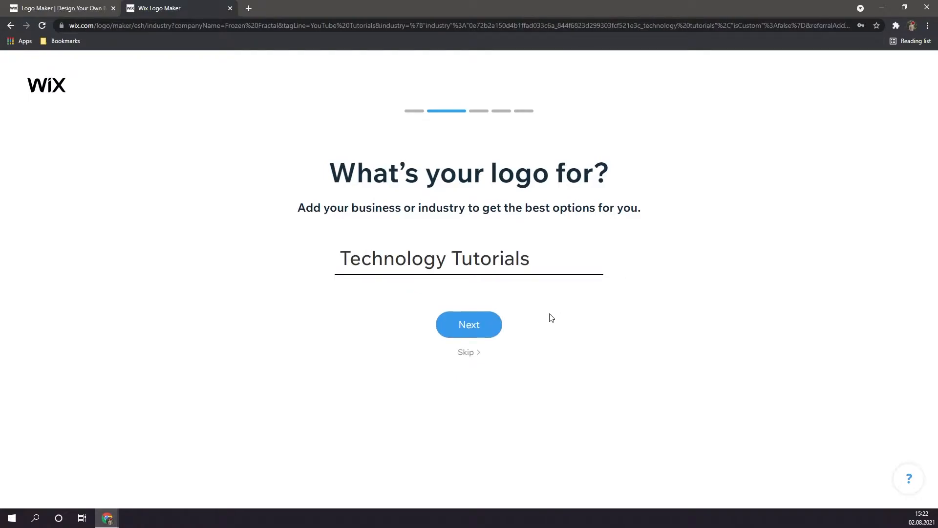
pyautogui.click(459, 326)
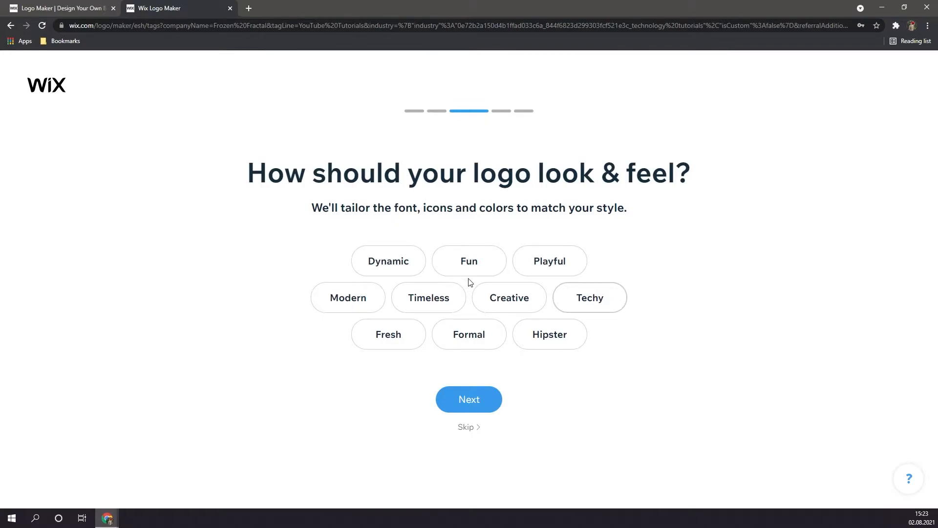
# - Choose Techy, Modern and Dynamic as the logo's look and feel and continue
pyautogui.click(584, 303)
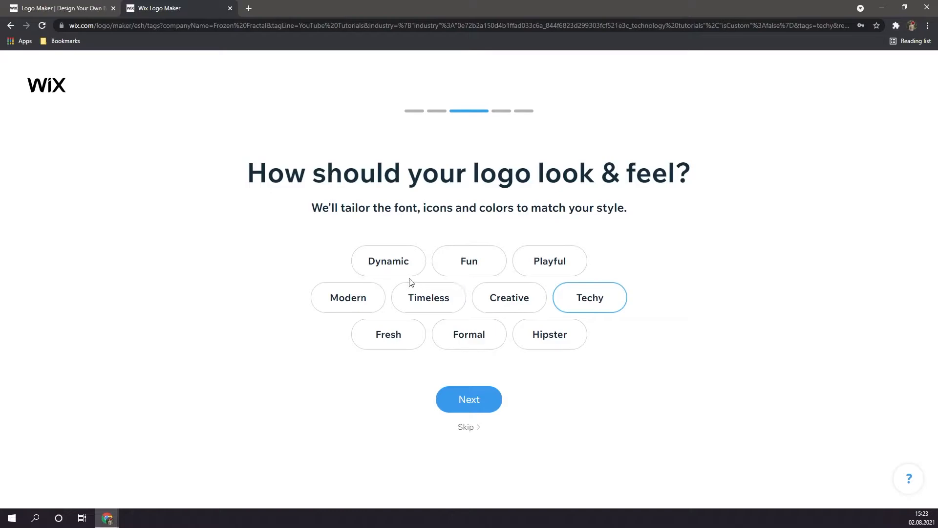
pyautogui.click(344, 306)
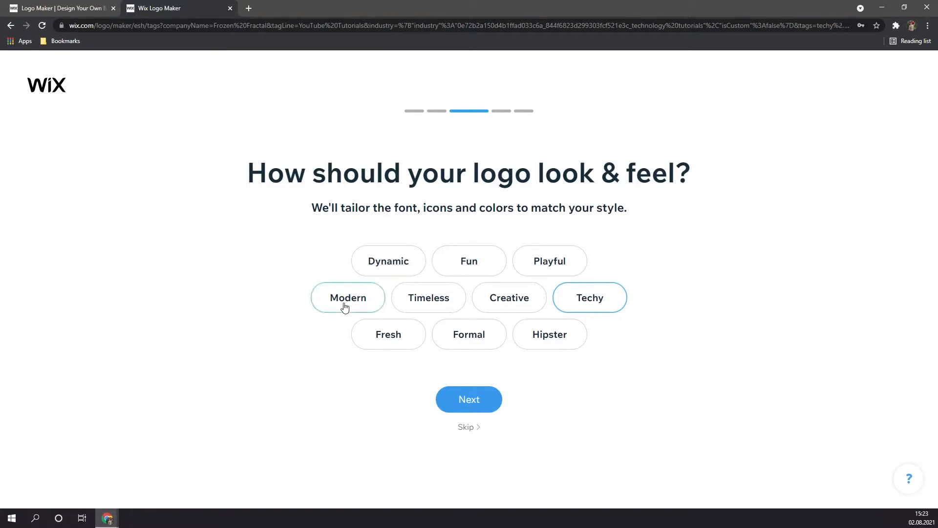
pyautogui.click(388, 268)
pyautogui.click(471, 398)
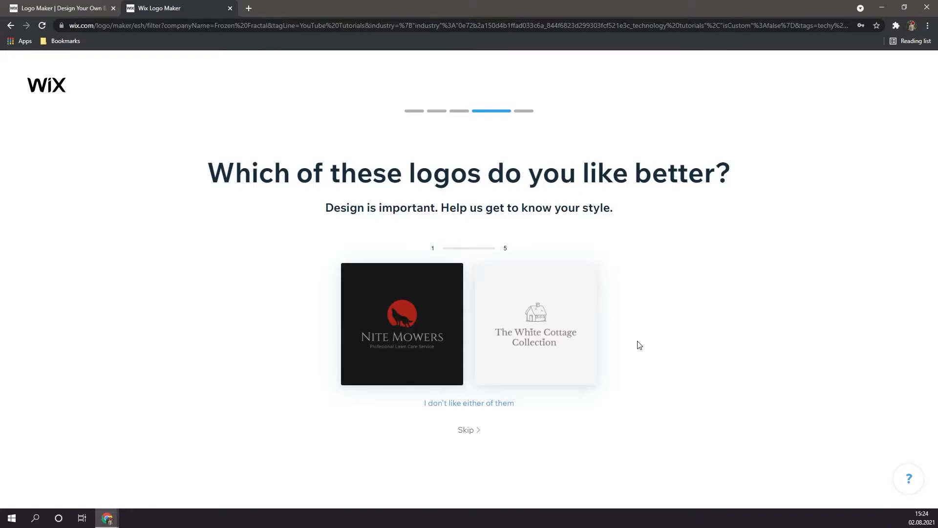
# - Choose a preferred design in each of the five logo comparisons, starting with The White Cottage Collection and Farron
pyautogui.click(555, 290)
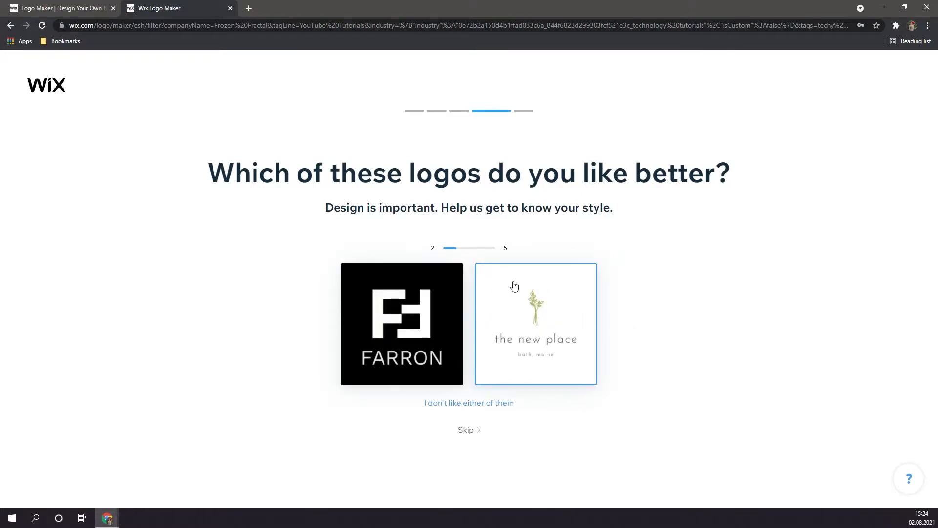
pyautogui.click(430, 289)
pyautogui.click(497, 299)
pyautogui.click(430, 299)
pyautogui.click(454, 298)
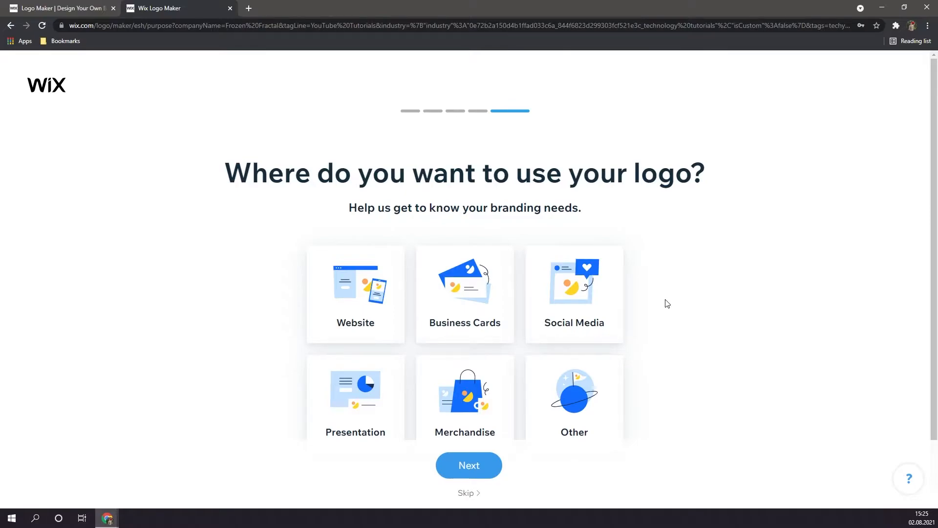
# - Select Website and Social Media as the places where the logo is used and continue
pyautogui.click(336, 303)
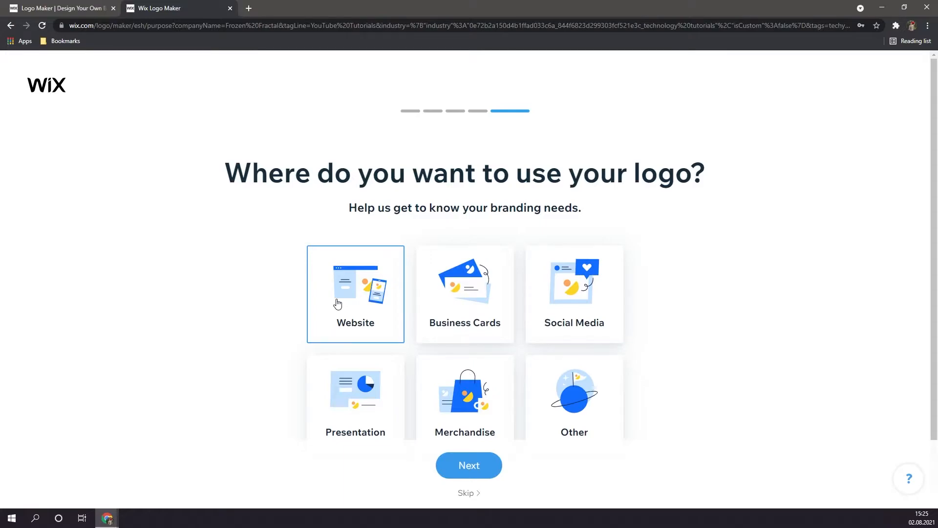
pyautogui.scroll(-1, 461, 417)
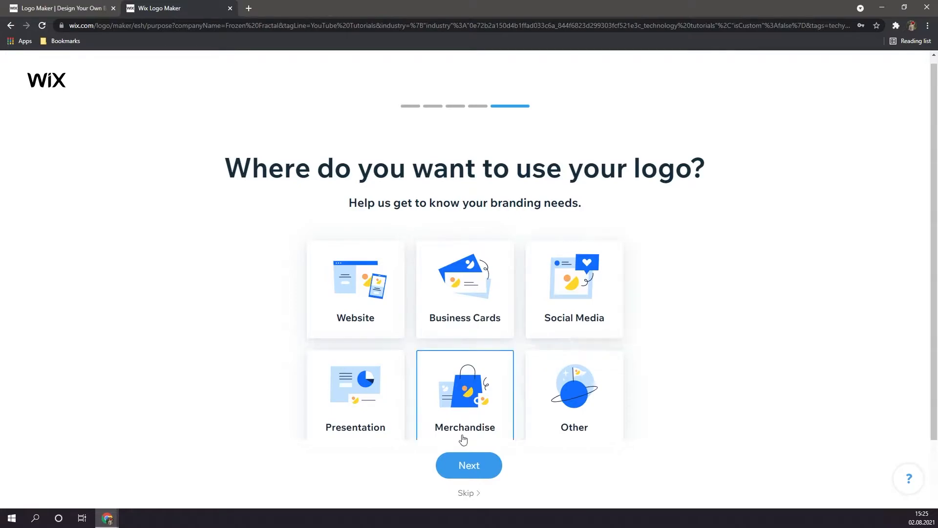
pyautogui.click(346, 318)
pyautogui.click(555, 319)
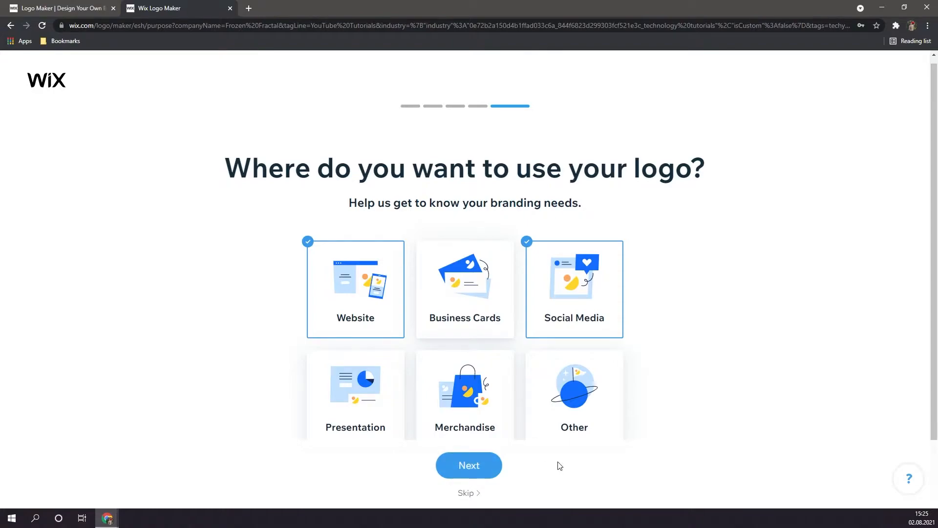
pyautogui.click(477, 467)
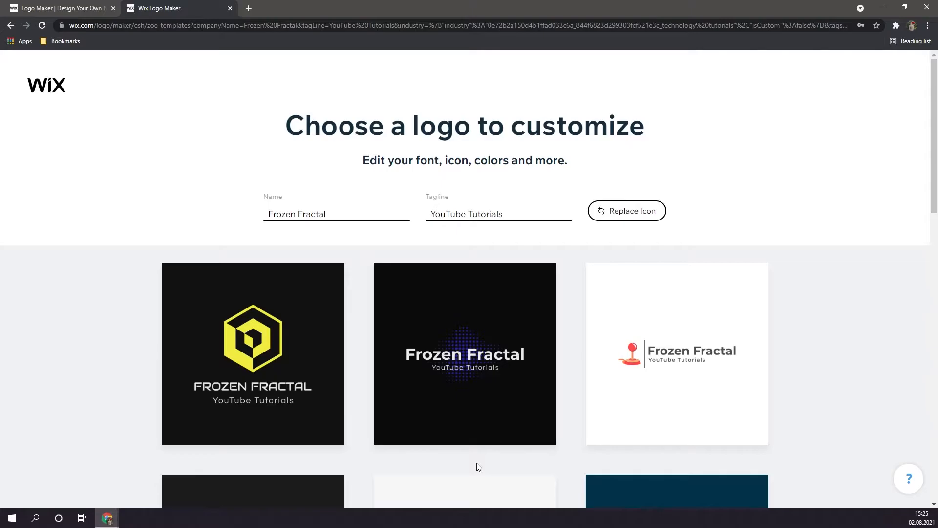
# - Browse the generated logo designs and open the one with the circuit brain icon and script lettering for customizing
pyautogui.scroll(-4, 478, 466)
pyautogui.scroll(-2, 478, 412)
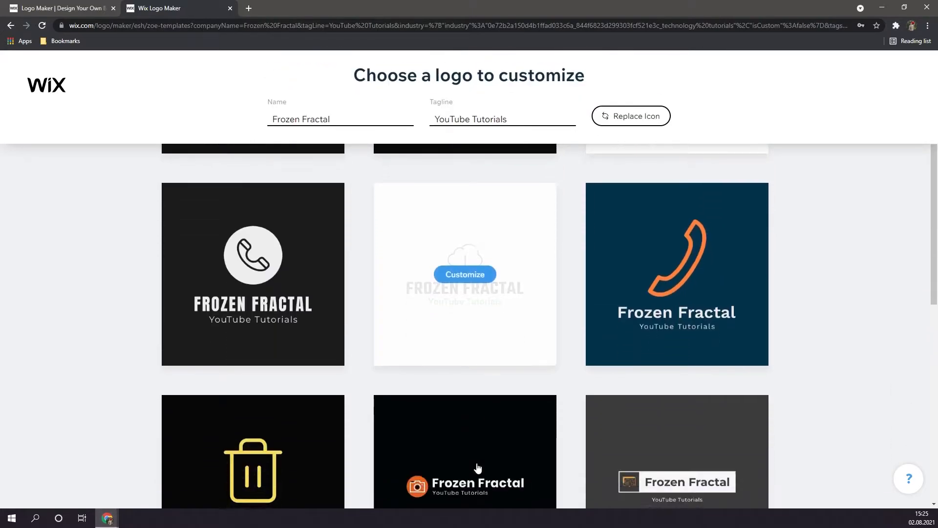
pyautogui.scroll(6, 113, 367)
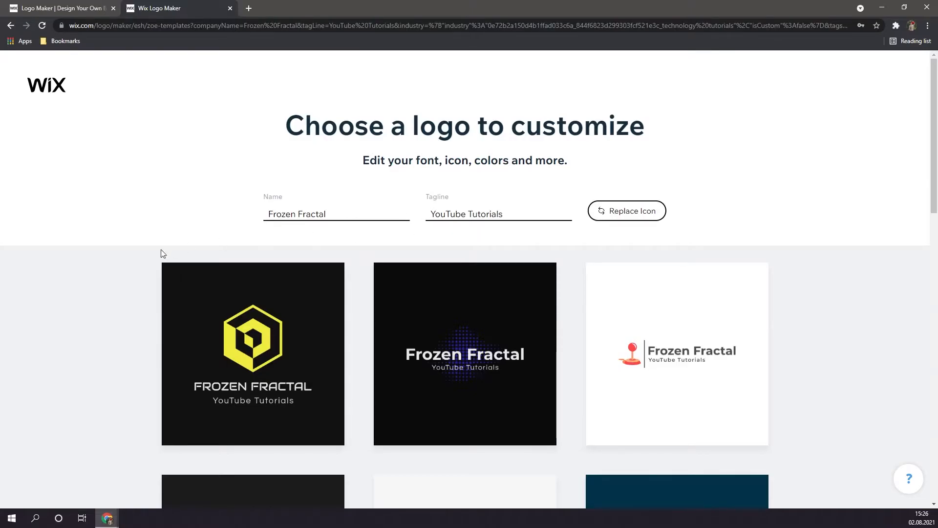
pyautogui.scroll(-13, 132, 315)
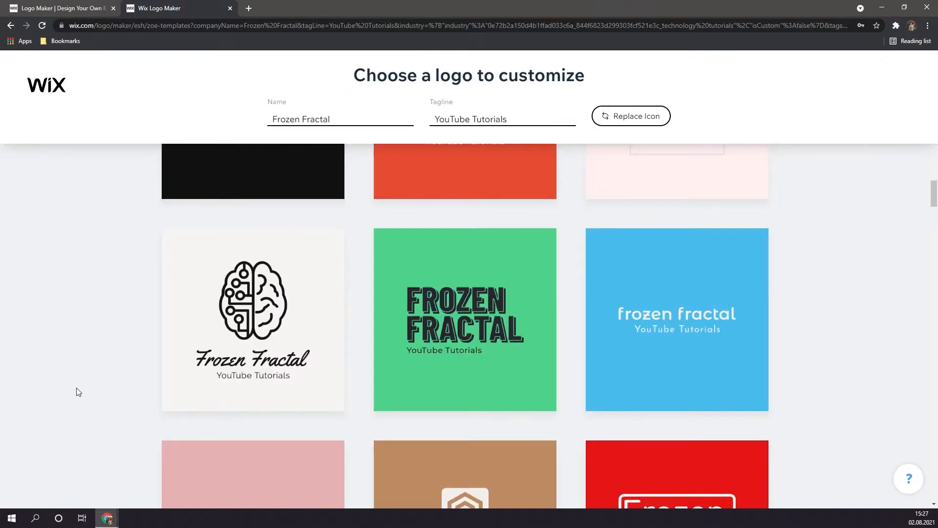
pyautogui.moveTo(255, 325)
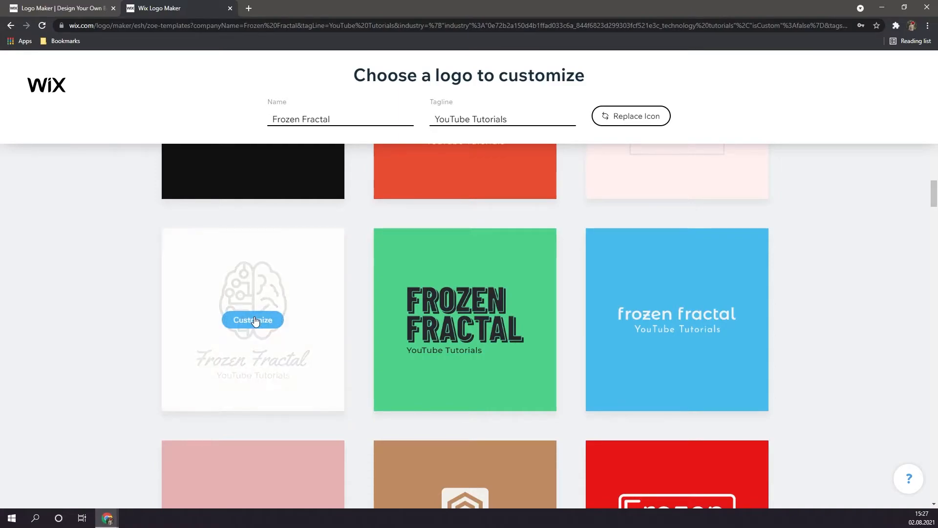
pyautogui.click(254, 321)
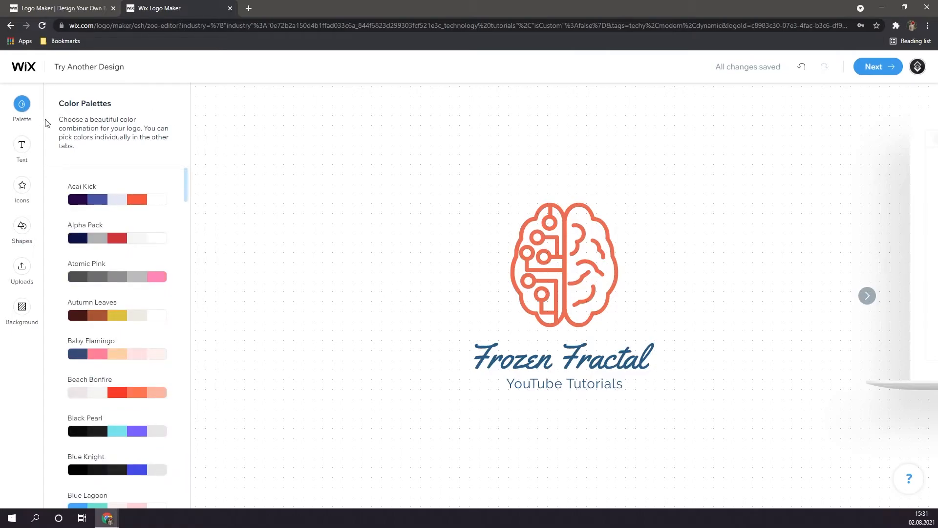
# - Change the font of the Frozen Fractal business name to Saira Semi Condensed
pyautogui.click(20, 146)
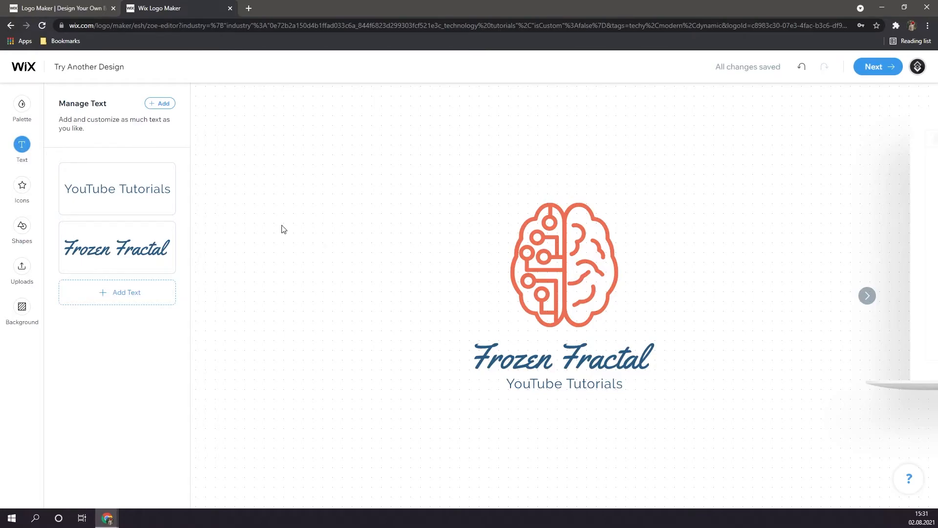
pyautogui.moveTo(145, 258)
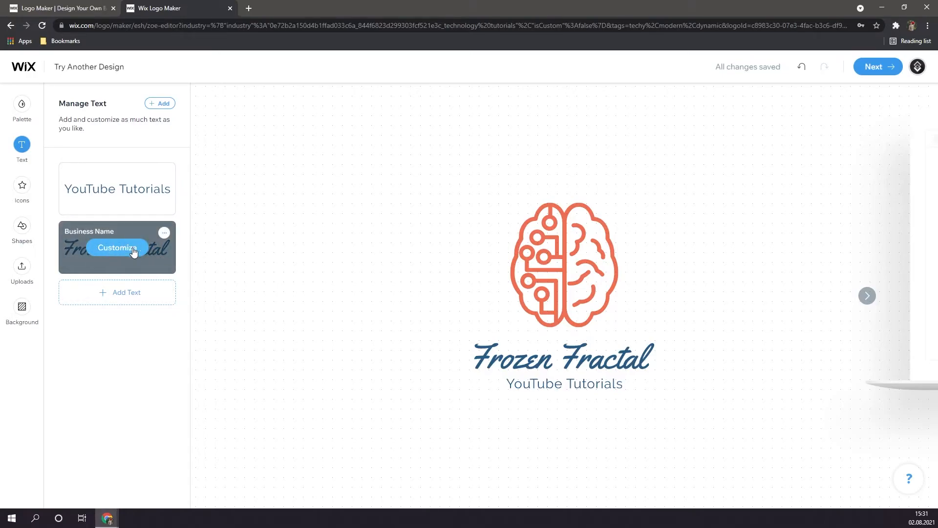
pyautogui.moveTo(118, 251)
pyautogui.click(118, 247)
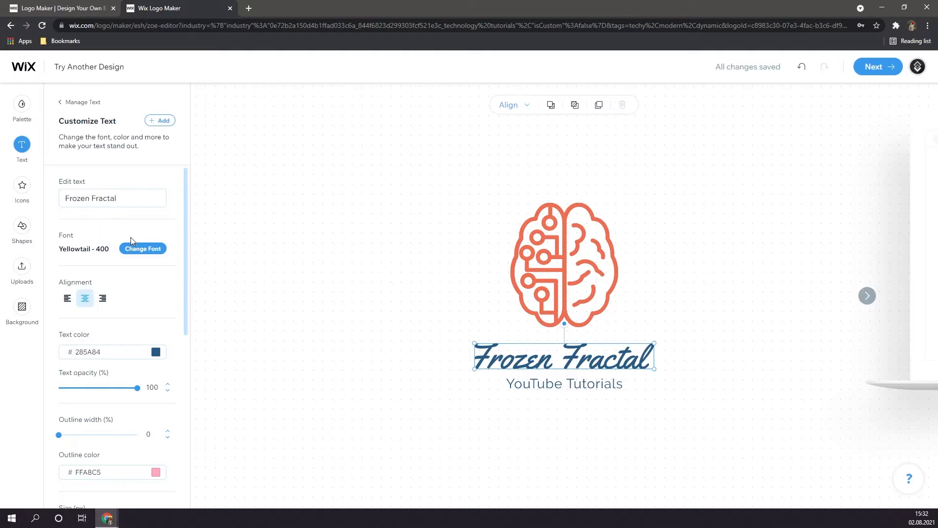
pyautogui.click(137, 250)
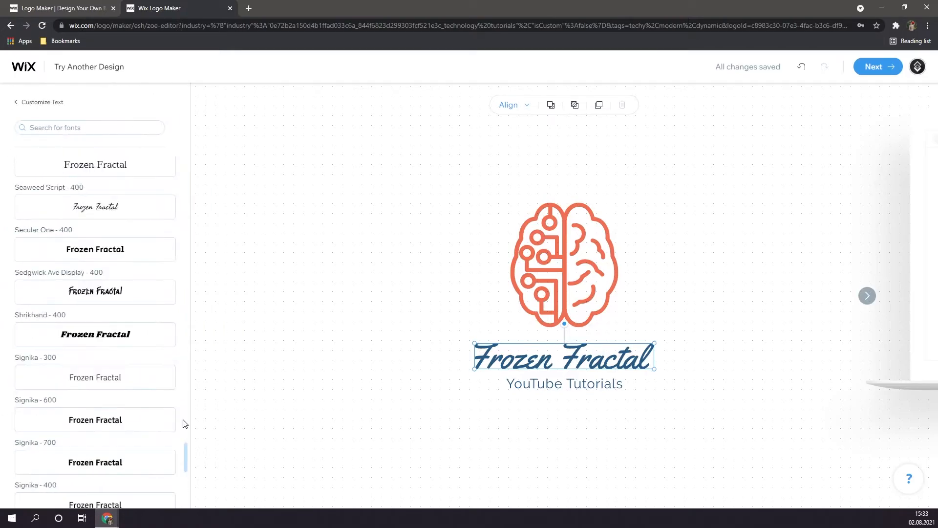
pyautogui.scroll(3, 184, 423)
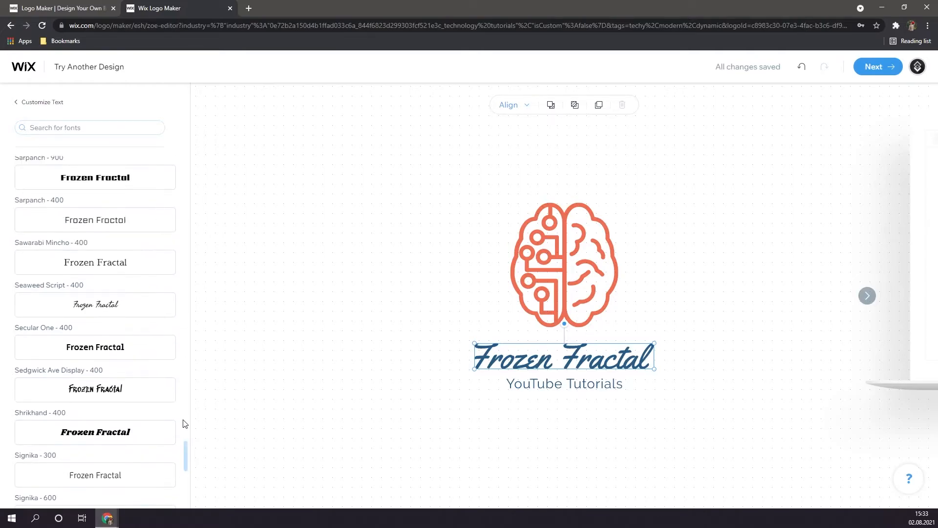
pyautogui.scroll(1, 185, 424)
pyautogui.scroll(1, 184, 423)
pyautogui.click(122, 335)
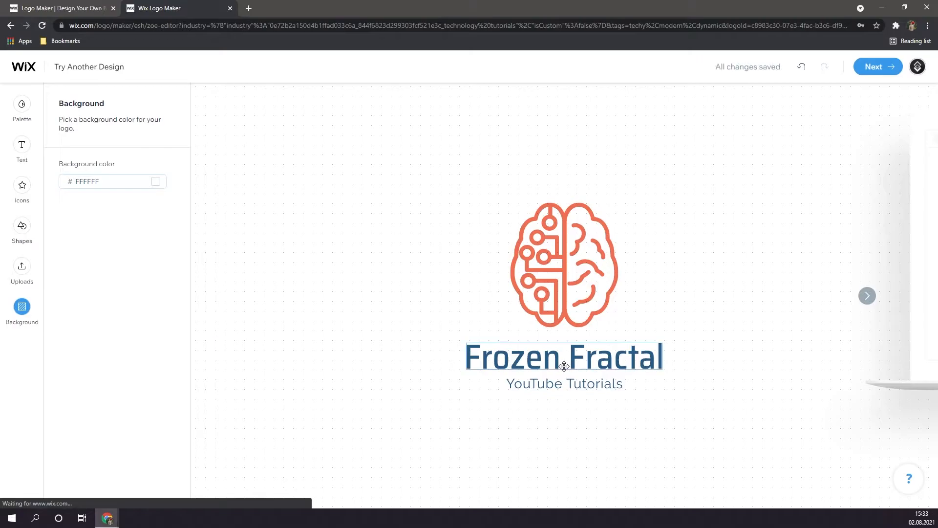
# - Delete the YouTube Tutorials tagline from the logo
pyautogui.click(20, 149)
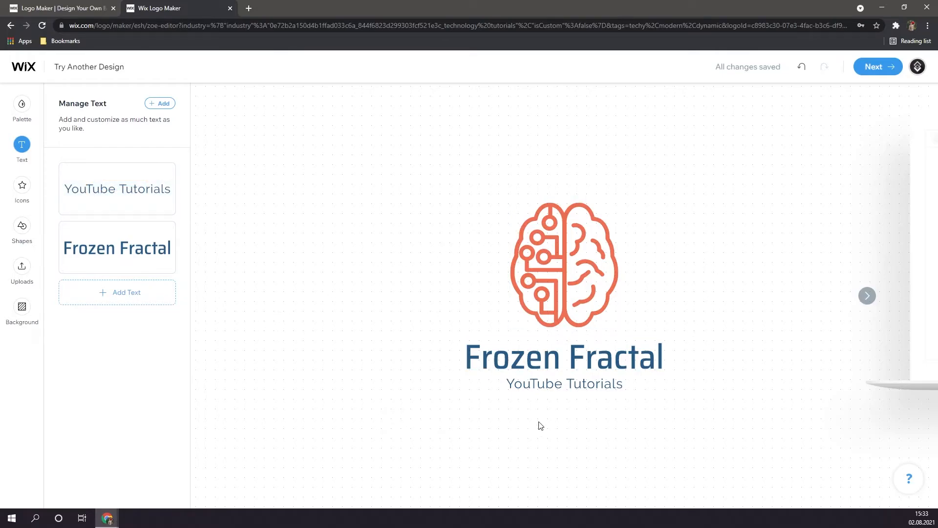
pyautogui.click(540, 386)
pyautogui.click(404, 389)
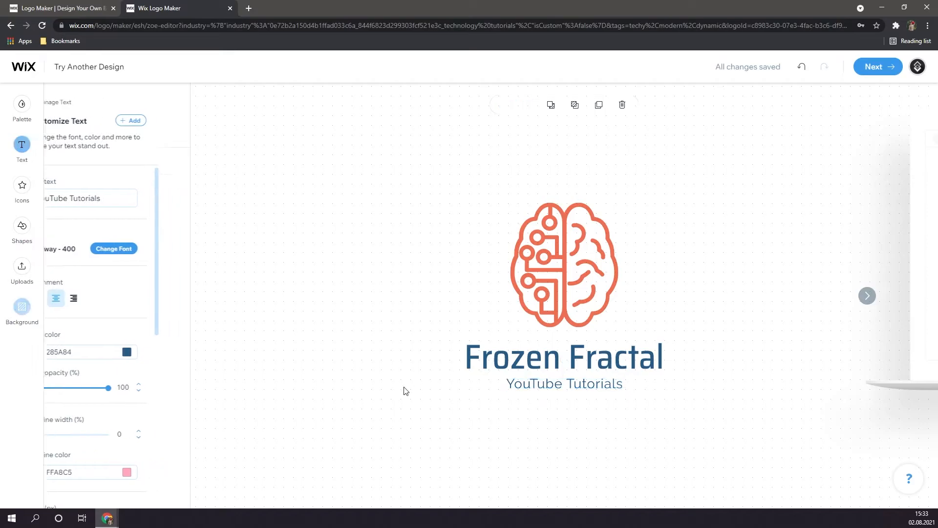
pyautogui.click(537, 383)
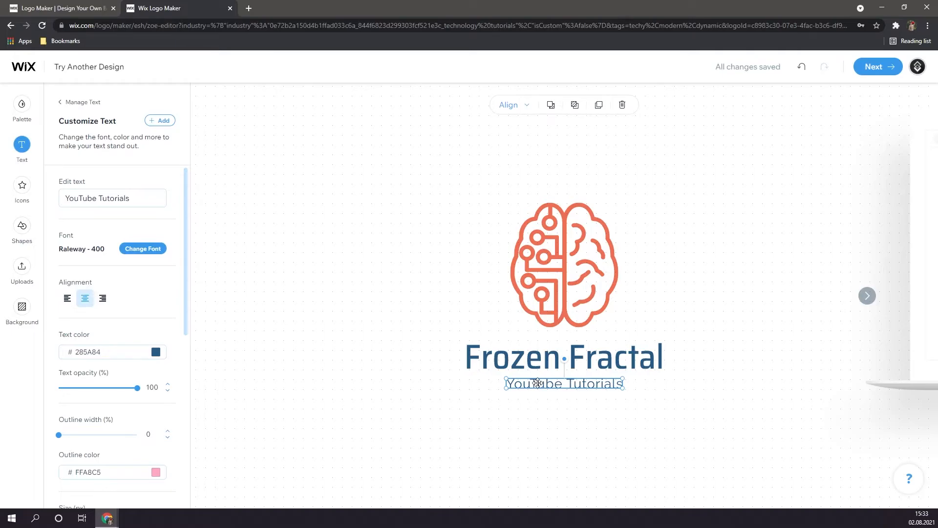
pyautogui.click(623, 105)
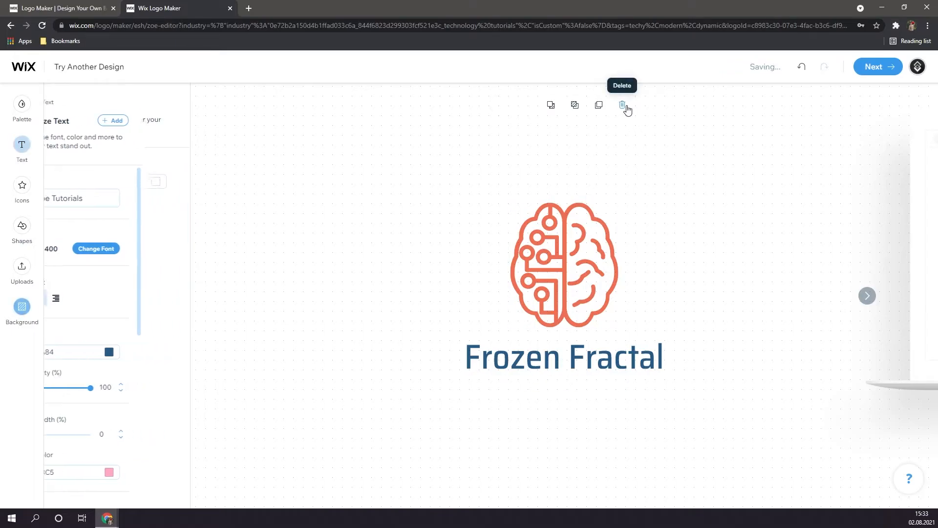
# - Add the suggested icon of broken concentric circles to the logo
pyautogui.click(14, 186)
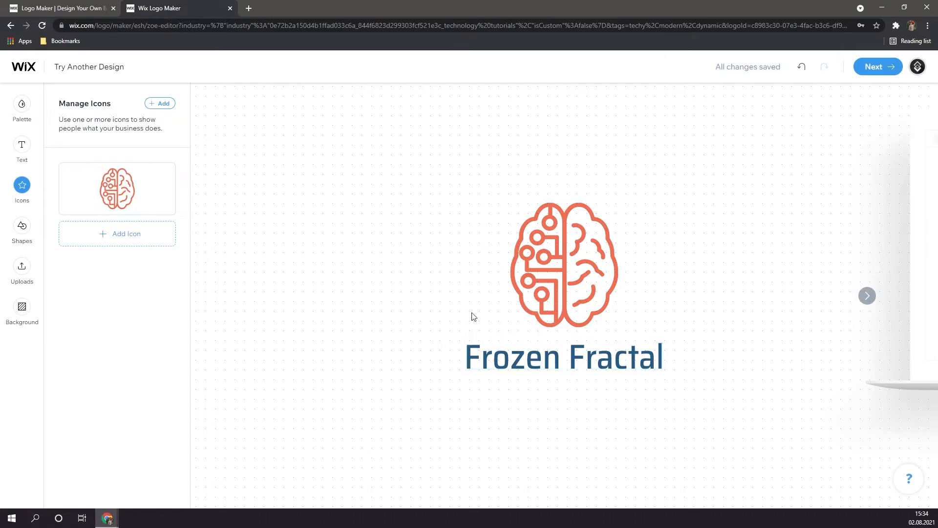
pyautogui.click(114, 235)
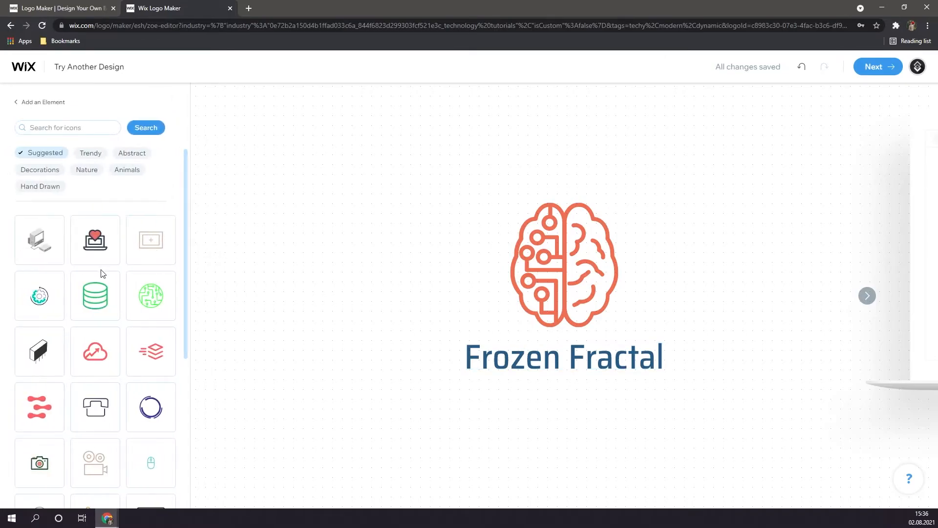
pyautogui.click(149, 408)
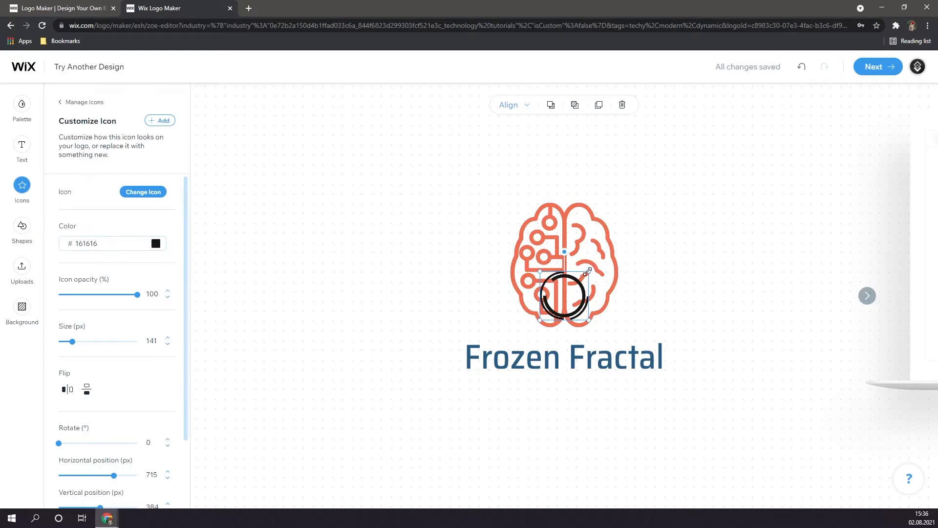
# - Enlarge the circle icon to about 585 px and center it around the brain icon
pyautogui.moveTo(587, 271); pyautogui.dragTo(660, 196)
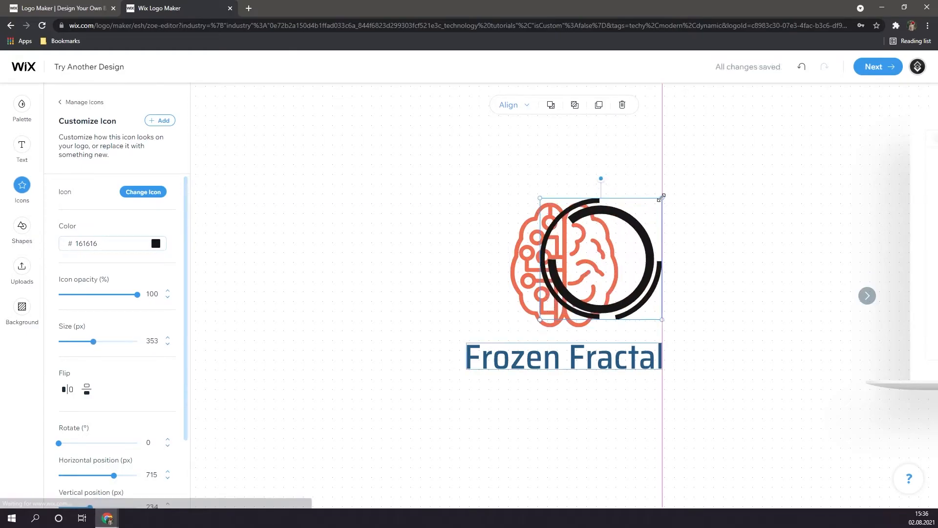
pyautogui.moveTo(528, 194); pyautogui.dragTo(476, 142)
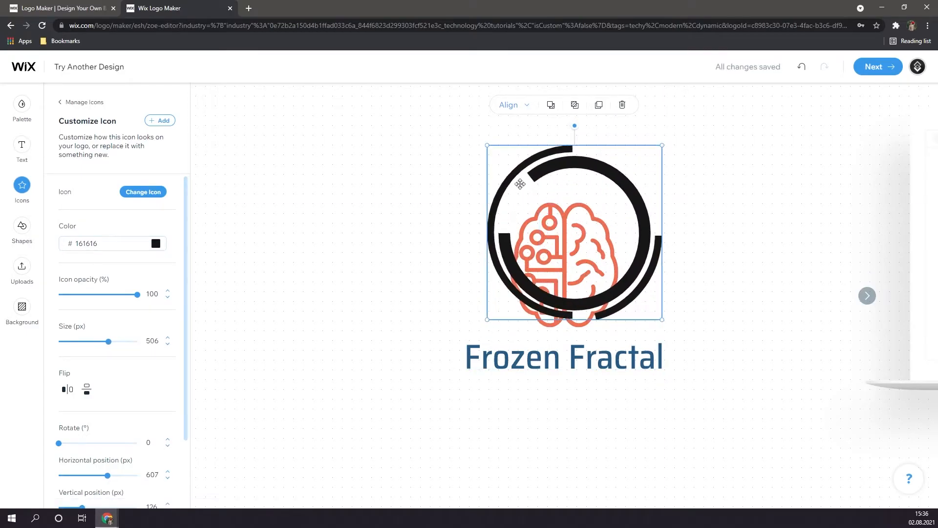
pyautogui.moveTo(604, 175); pyautogui.dragTo(594, 200)
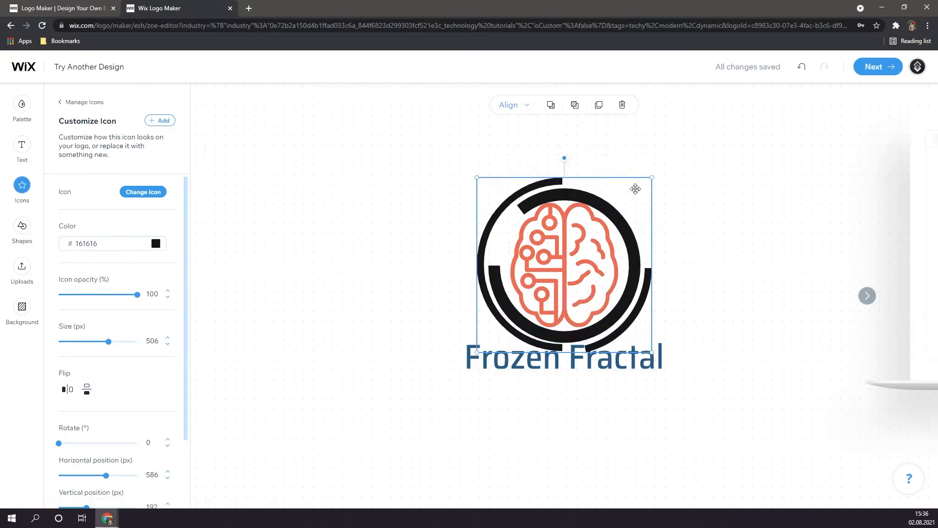
pyautogui.moveTo(651, 173); pyautogui.dragTo(671, 160)
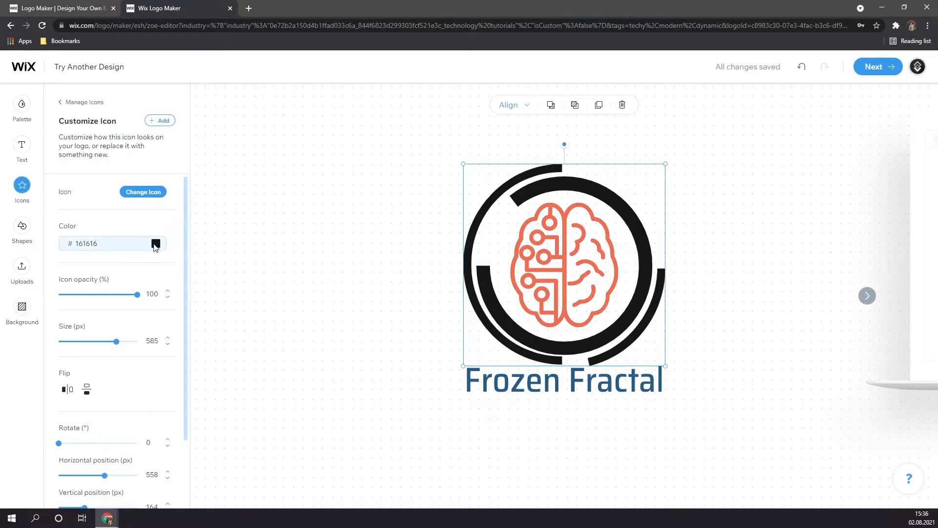
# - Recolor the circle icon with the light orange swatch #FD9071
pyautogui.click(156, 244)
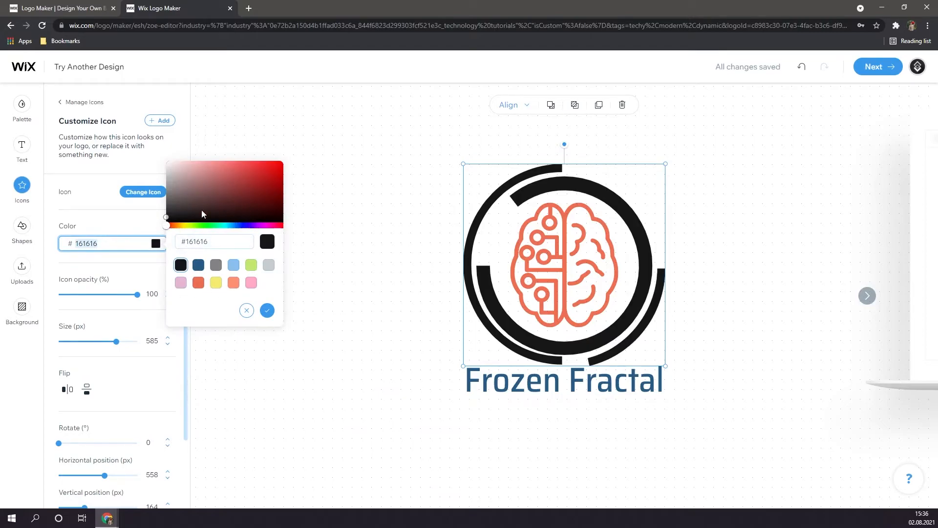
pyautogui.click(198, 266)
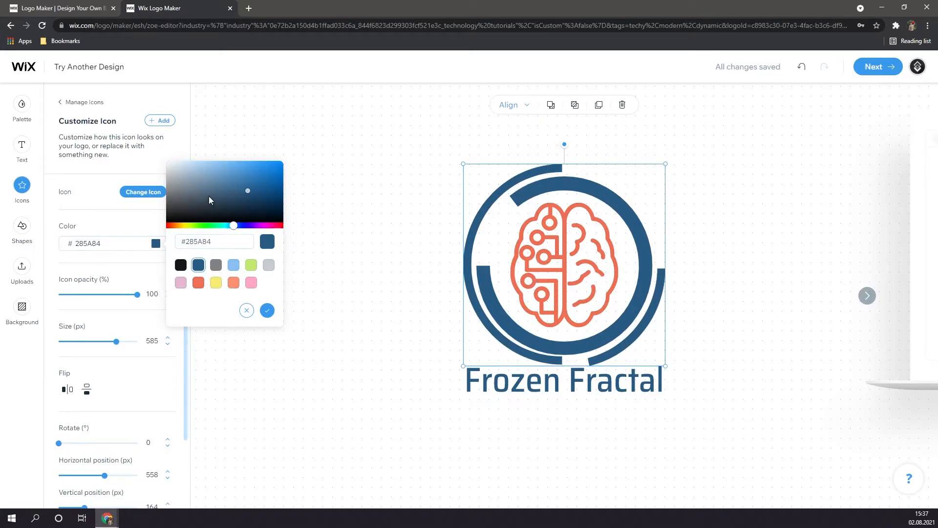
pyautogui.click(234, 283)
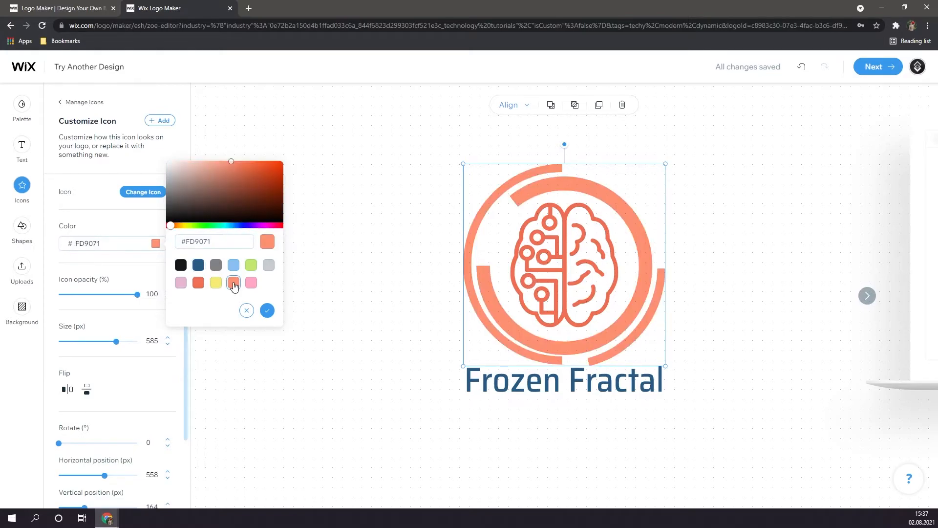
pyautogui.click(310, 272)
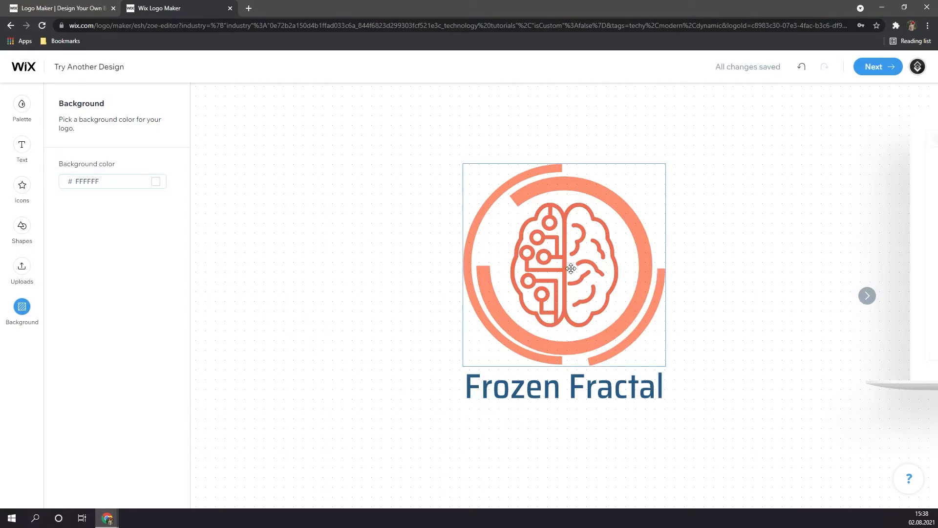
# - Select the business name and both icons together and move them to the left side of the canvas
pyautogui.hotkey('ctrl', '-')
pyautogui.hotkey('ctrl', '-')
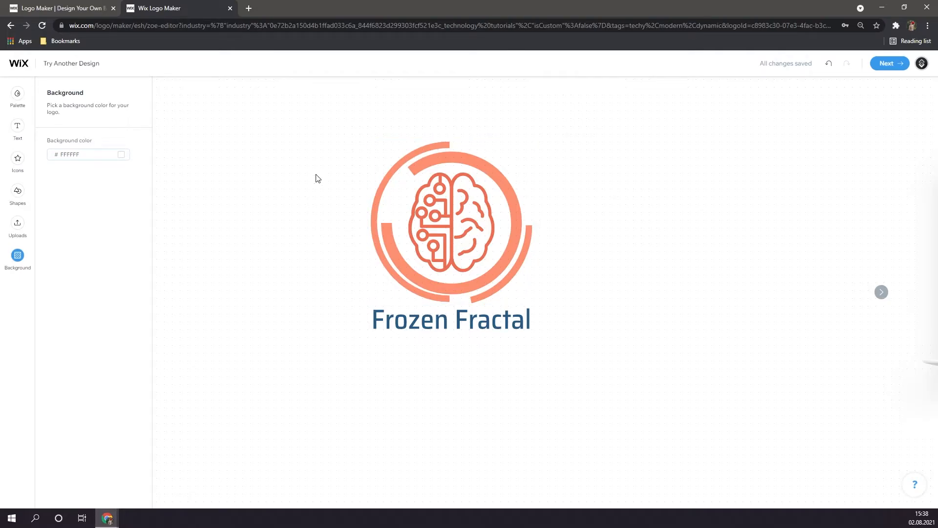
pyautogui.moveTo(335, 111); pyautogui.dragTo(617, 364)
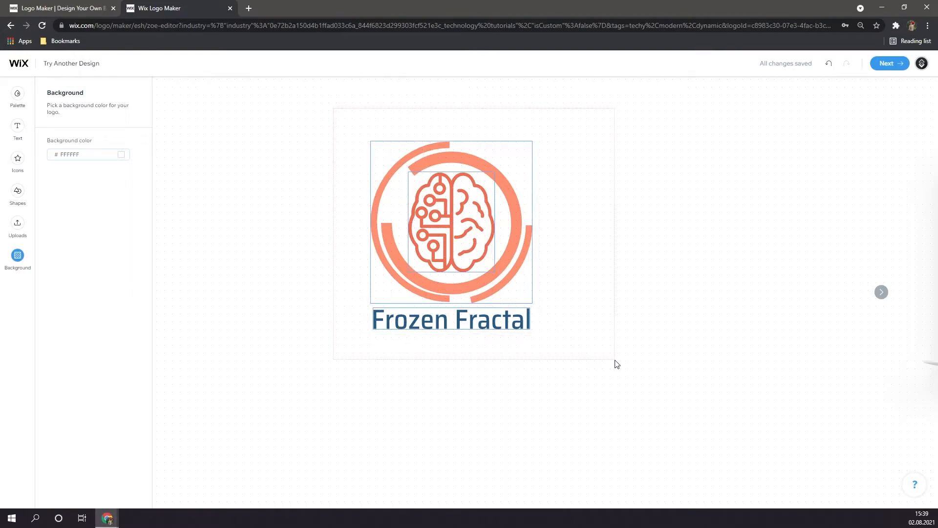
pyautogui.moveTo(616, 362); pyautogui.dragTo(614, 362)
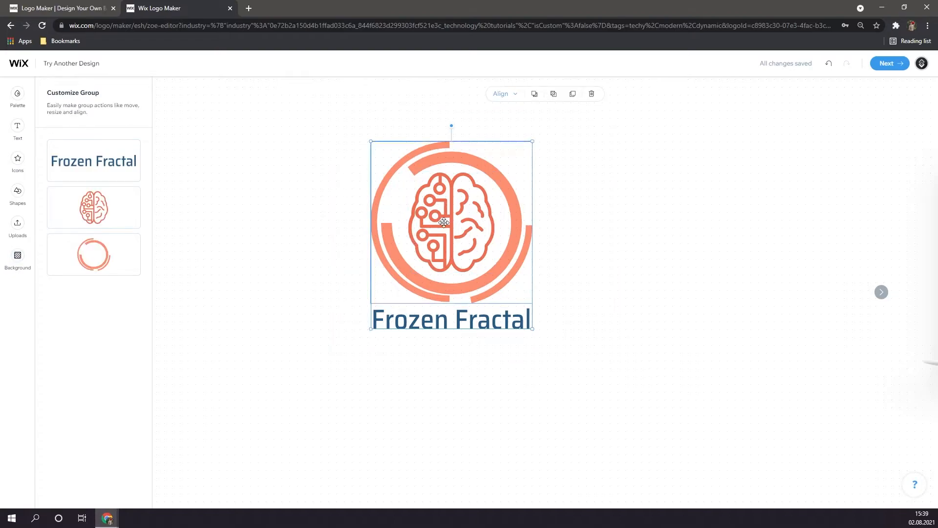
pyautogui.moveTo(442, 223); pyautogui.dragTo(295, 224)
pyautogui.click(588, 230)
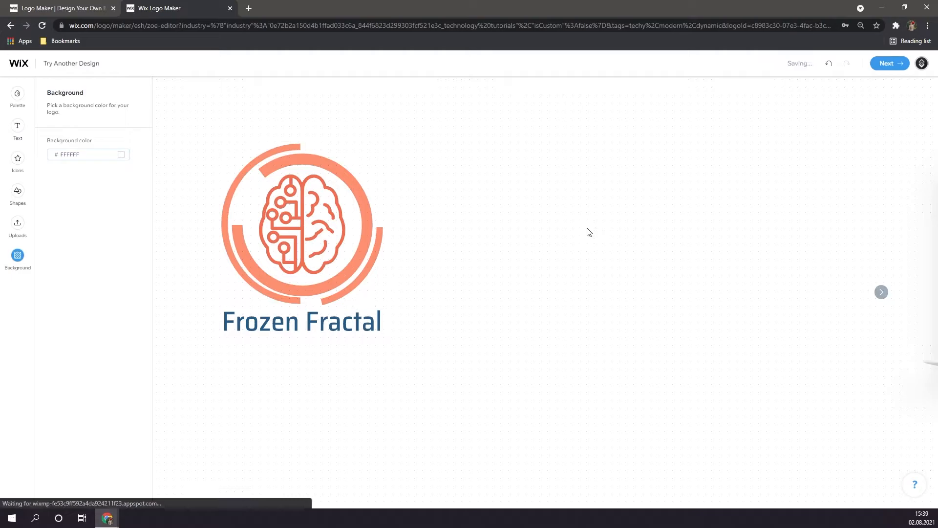
# - Move the business name to the right of the circle icon and left-align its text
pyautogui.moveTo(354, 322); pyautogui.dragTo(535, 216)
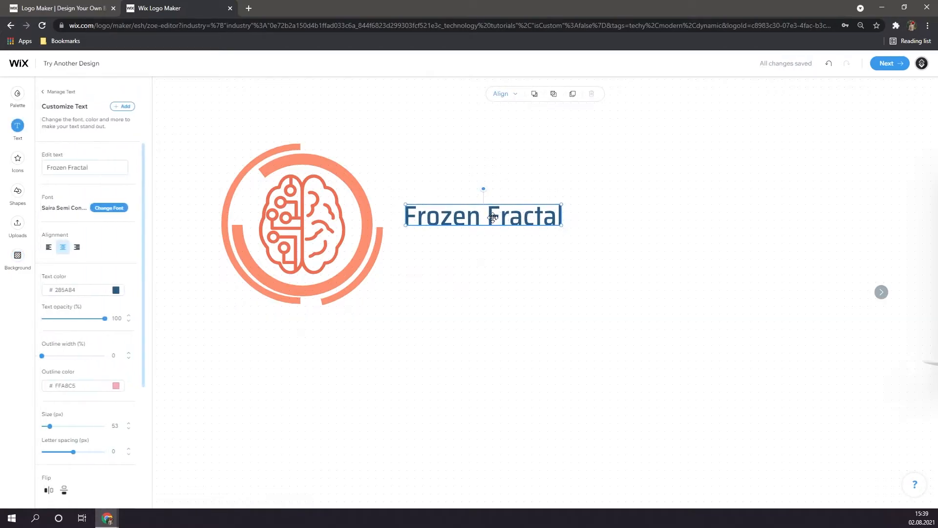
pyautogui.click(55, 248)
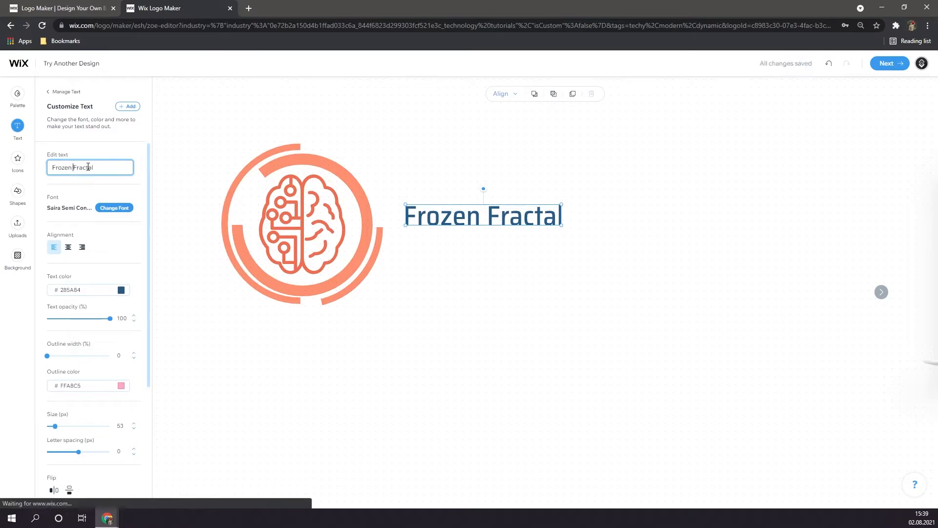
# - Break the business name into two lines, with Frozen above Fractal
pyautogui.press('Return')
pyautogui.click(467, 224)
pyautogui.click(468, 224)
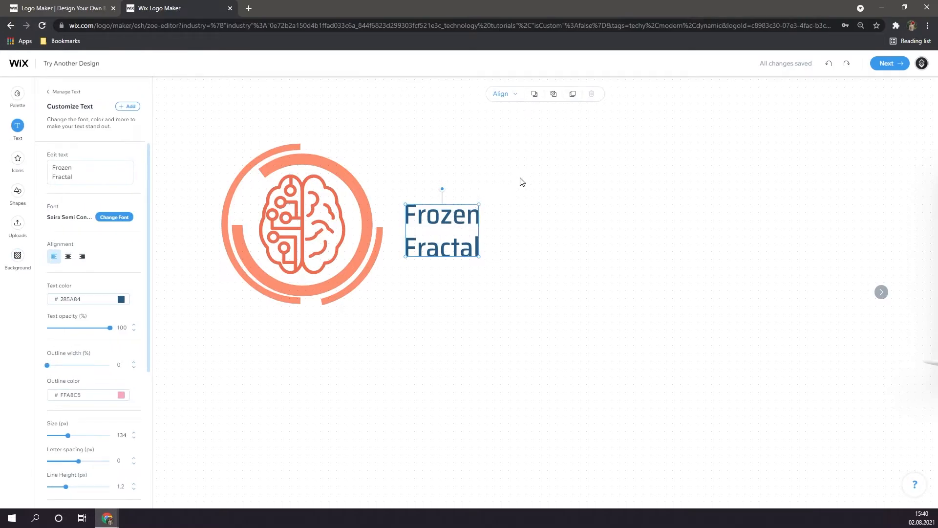
# - Enlarge the two-line business name to about 295 px and center it vertically beside the circle icon
pyautogui.scroll(-4, 106, 326)
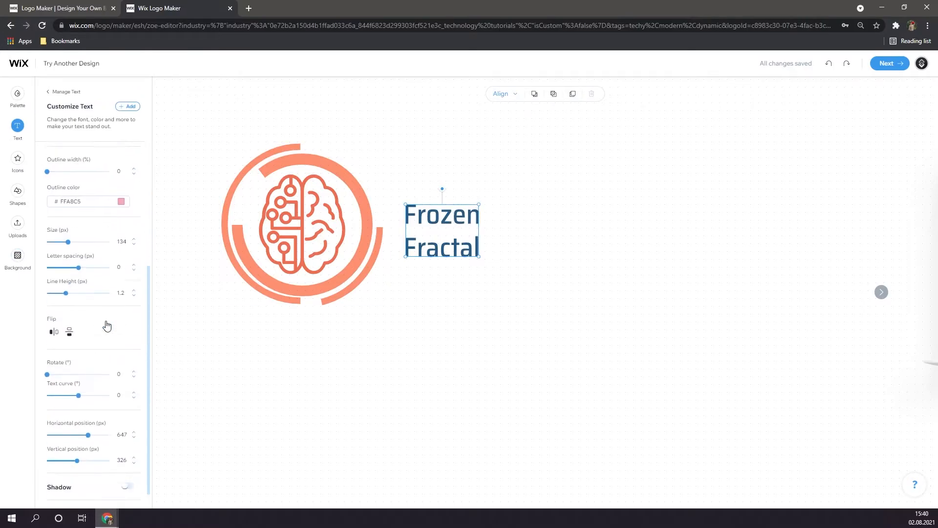
pyautogui.scroll(4, 90, 362)
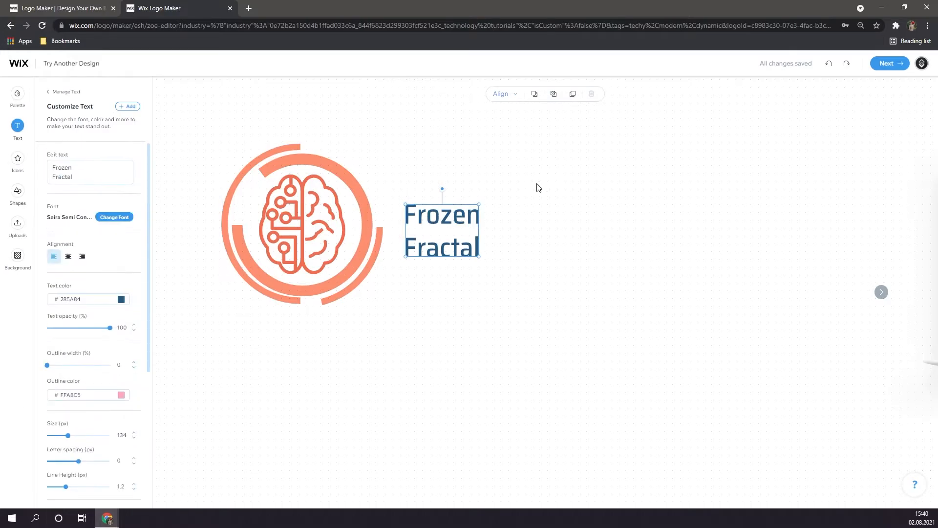
pyautogui.moveTo(479, 202); pyautogui.dragTo(567, 143)
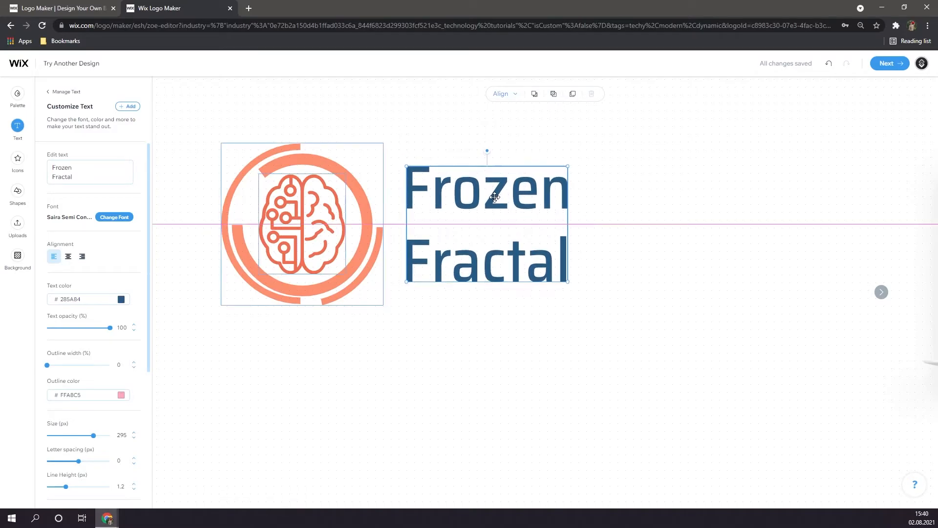
pyautogui.click(494, 358)
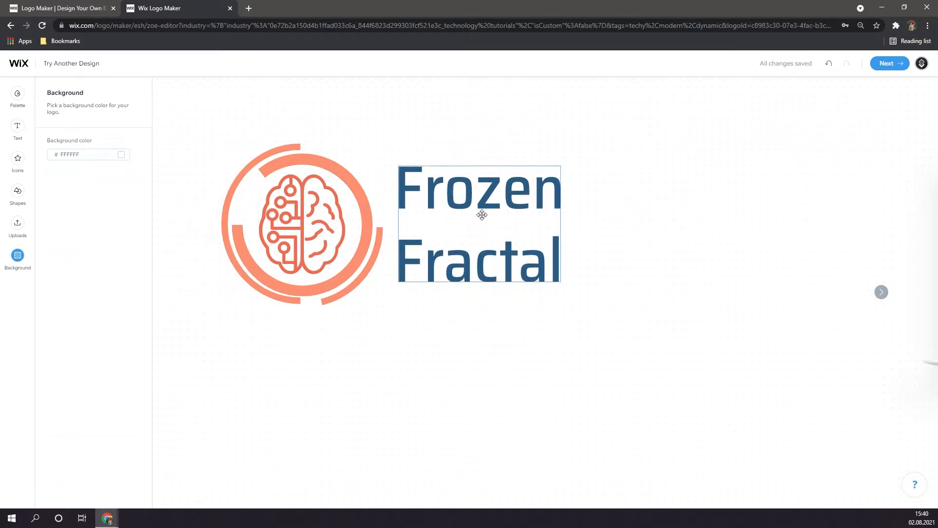
# - Change the text color of the Frozen Fractal business name to coral red EF6F53
pyautogui.click(468, 257)
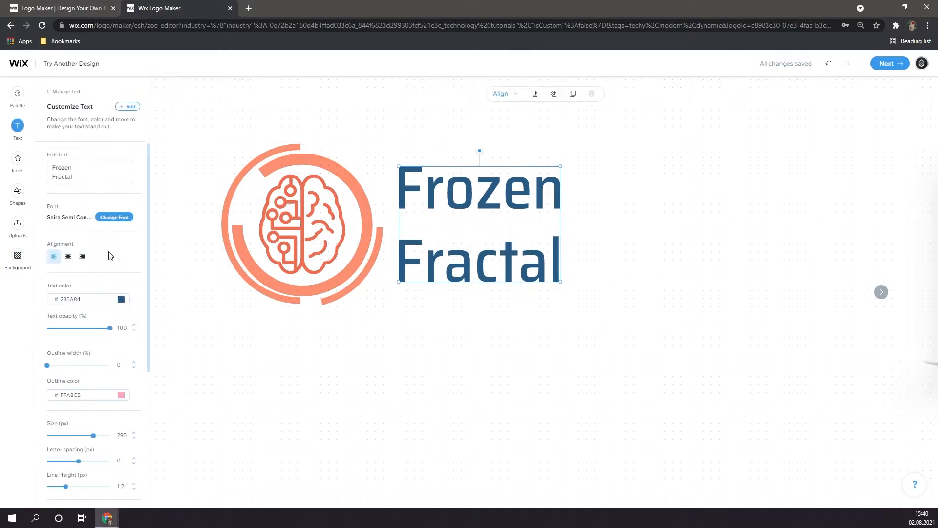
pyautogui.click(431, 391)
pyautogui.click(455, 271)
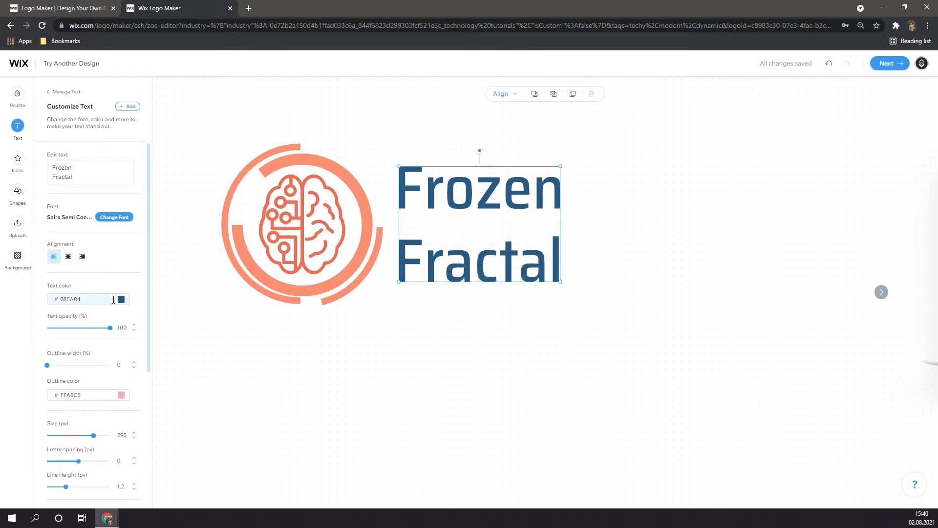
pyautogui.click(121, 299)
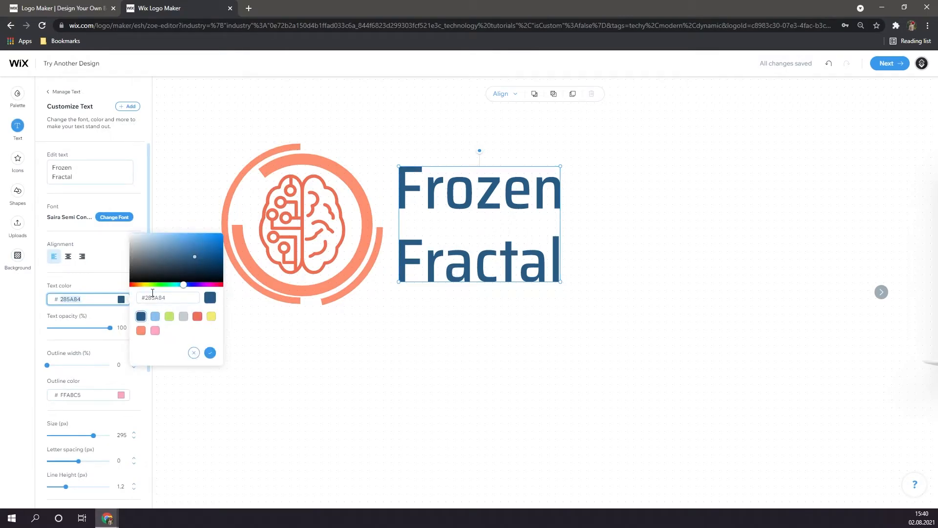
pyautogui.click(197, 317)
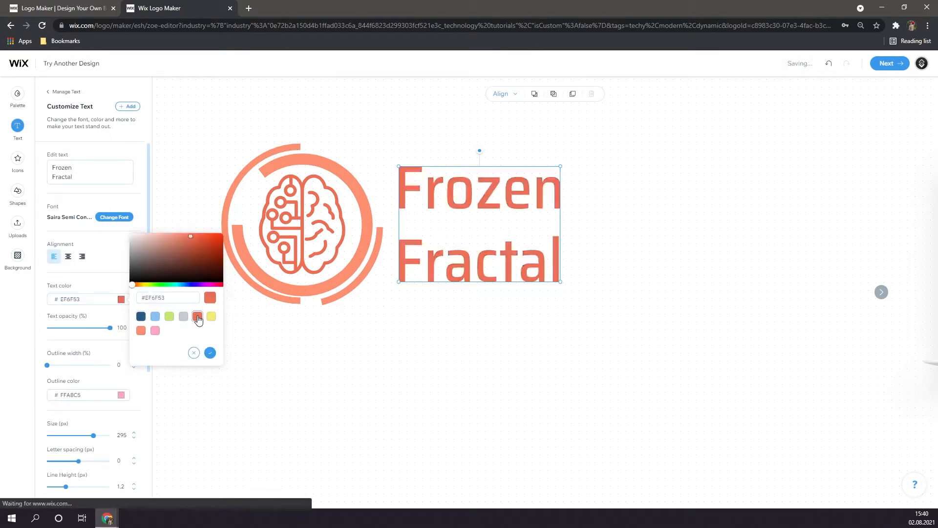
pyautogui.click(314, 342)
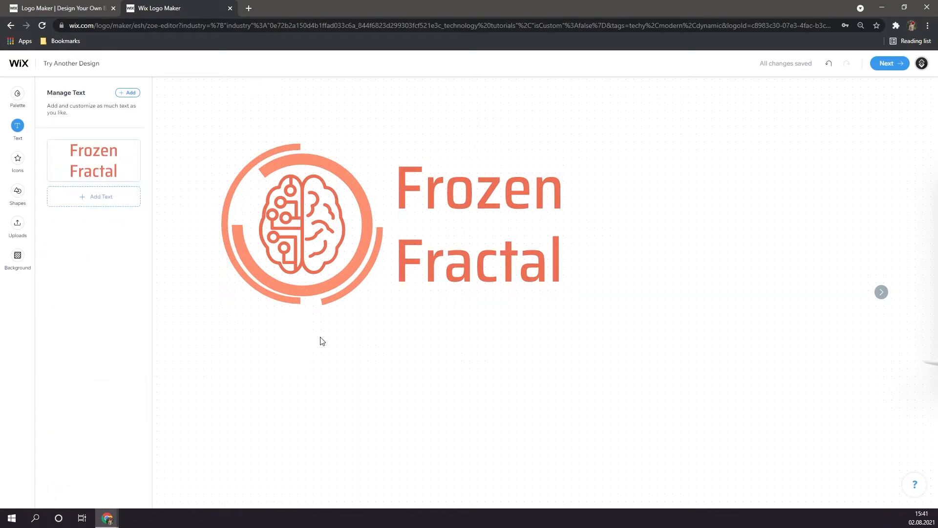
# - Widen the letter spacing of the business name to slightly more than 0.1 px, keeping its current font
pyautogui.click(423, 268)
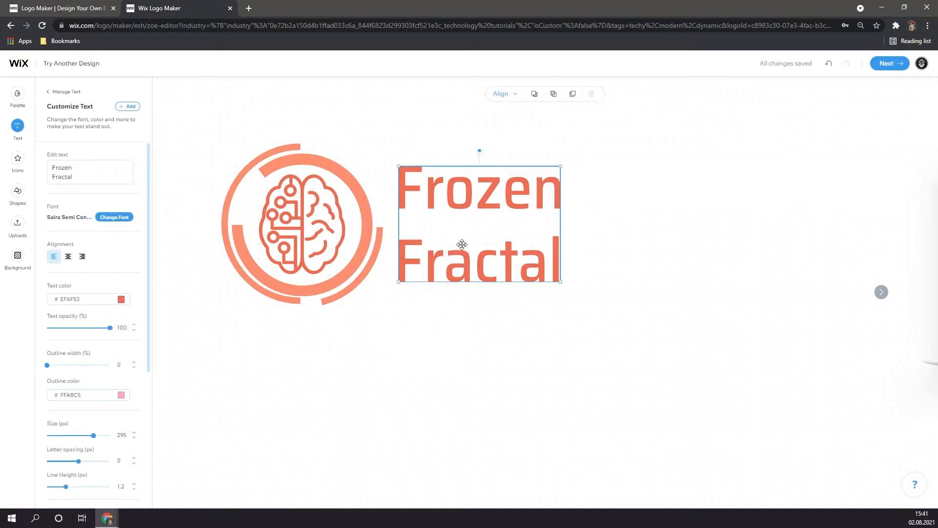
pyautogui.click(107, 218)
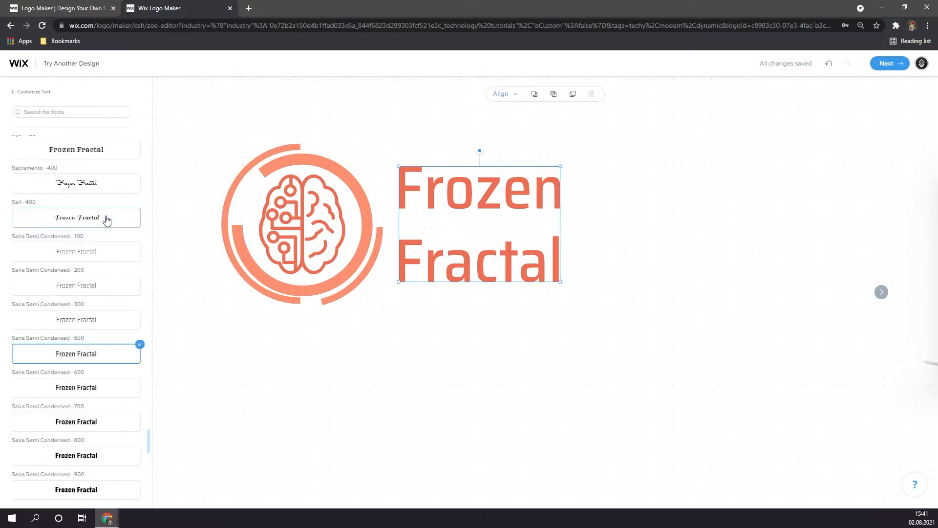
pyautogui.click(113, 259)
pyautogui.click(403, 375)
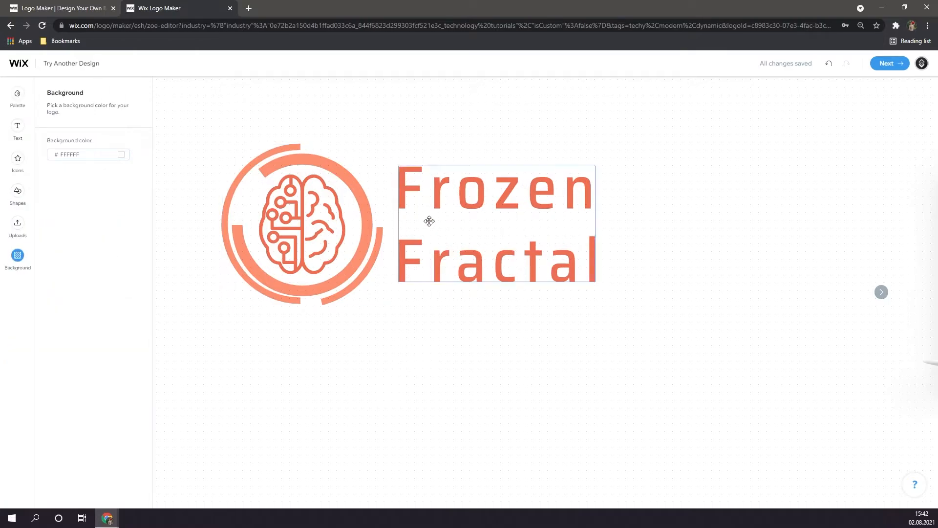
pyautogui.click(483, 208)
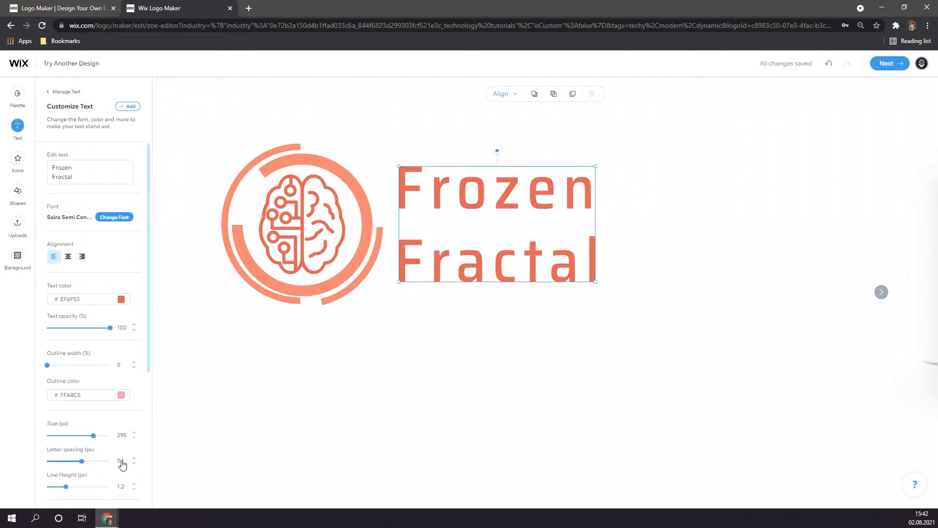
pyautogui.scroll(-1, 84, 385)
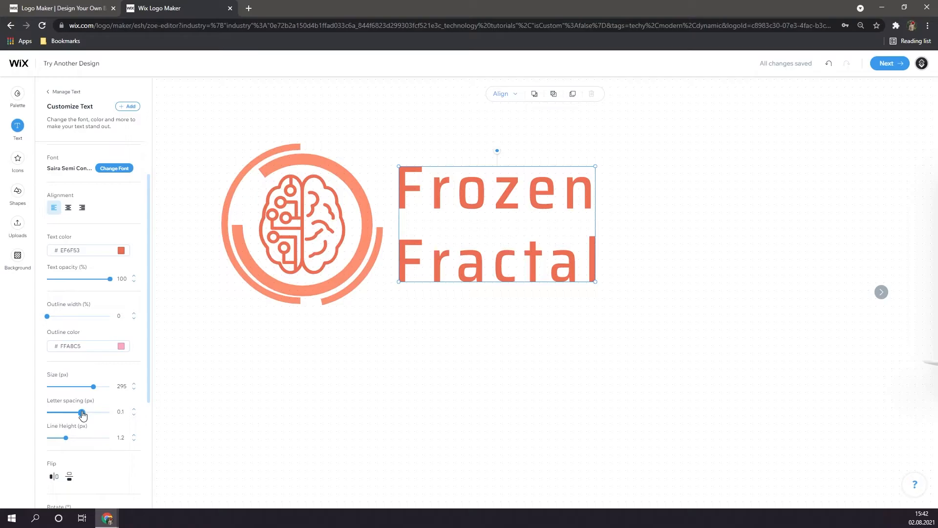
pyautogui.moveTo(83, 414); pyautogui.dragTo(87, 415)
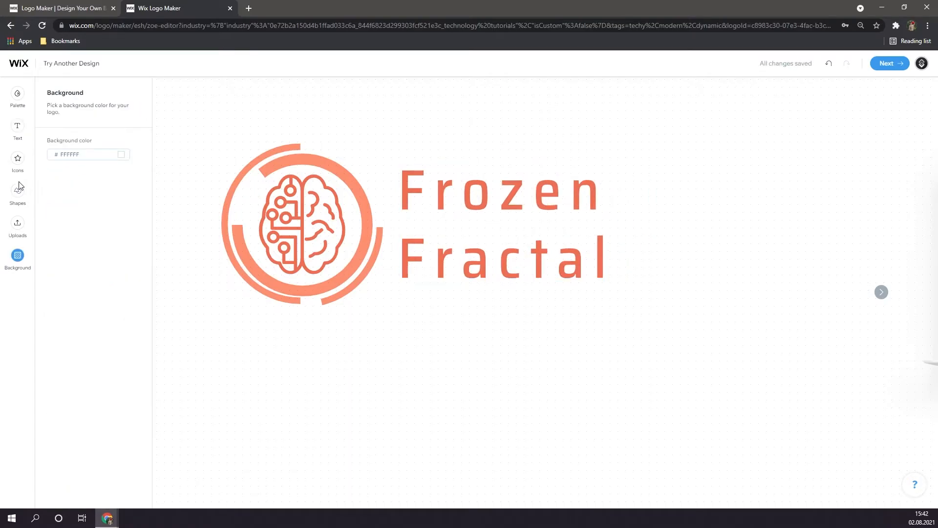
# - Add a square shape and reshape it into a vertical bar about 21 by 372 px between the circle icon and the business name
pyautogui.click(18, 193)
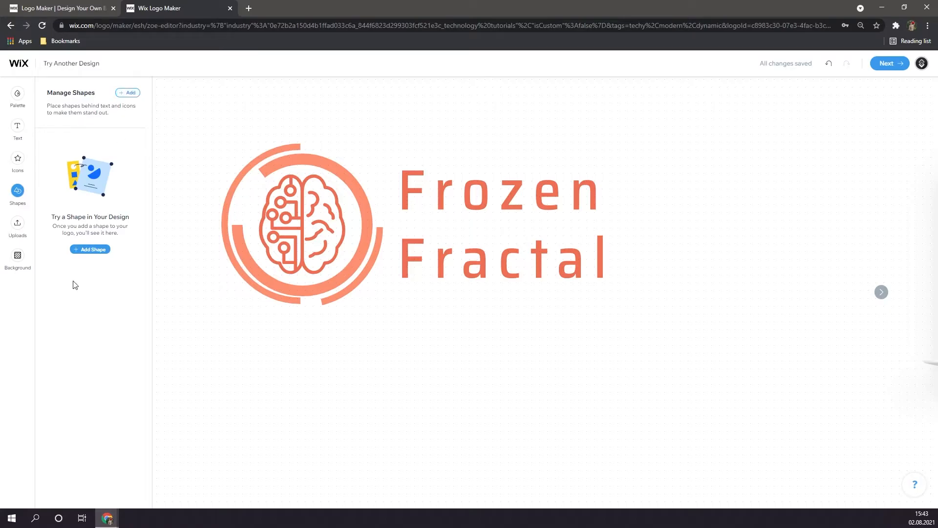
pyautogui.click(93, 249)
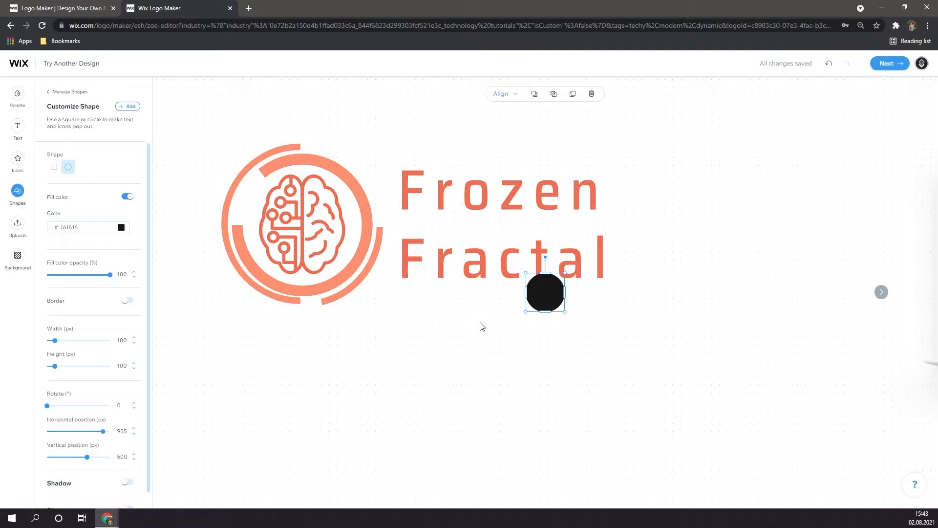
pyautogui.press('Delete')
pyautogui.click(91, 250)
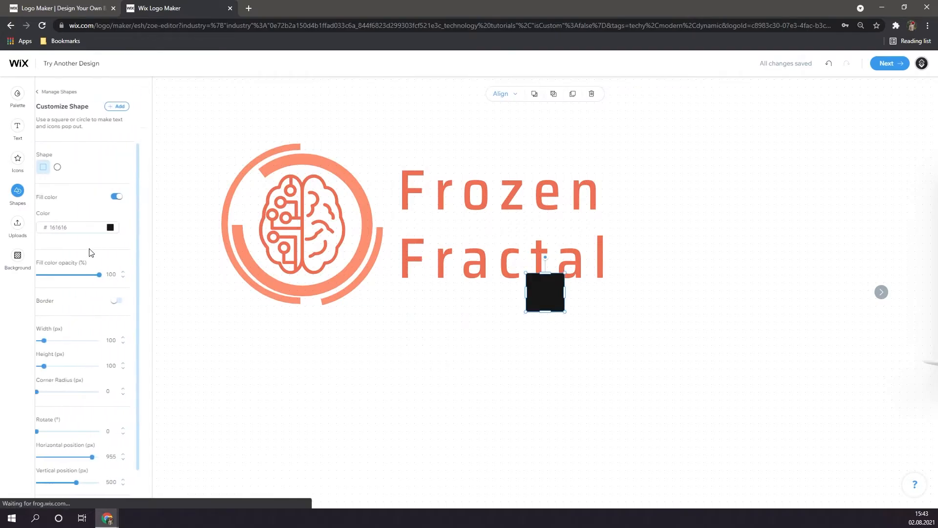
pyautogui.moveTo(450, 201); pyautogui.dragTo(458, 200)
pyautogui.moveTo(546, 300); pyautogui.dragTo(374, 184)
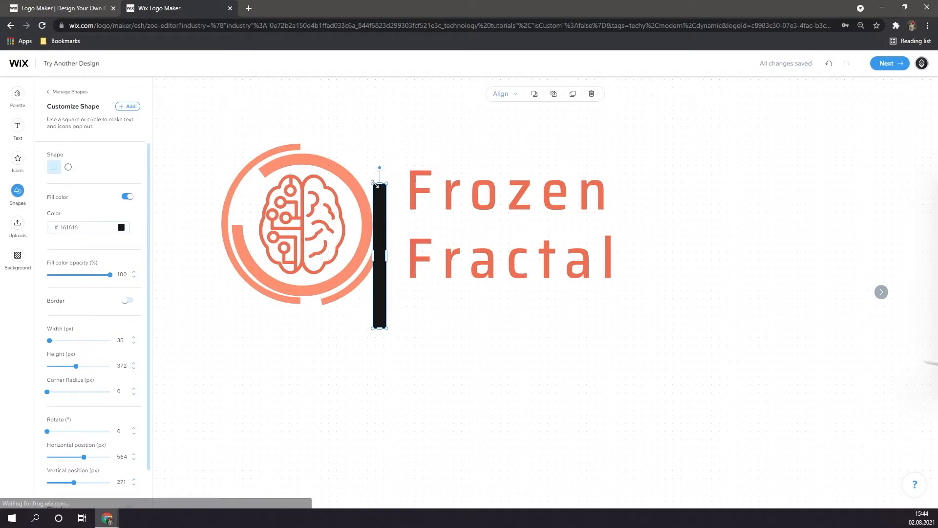
pyautogui.moveTo(380, 288); pyautogui.dragTo(398, 258)
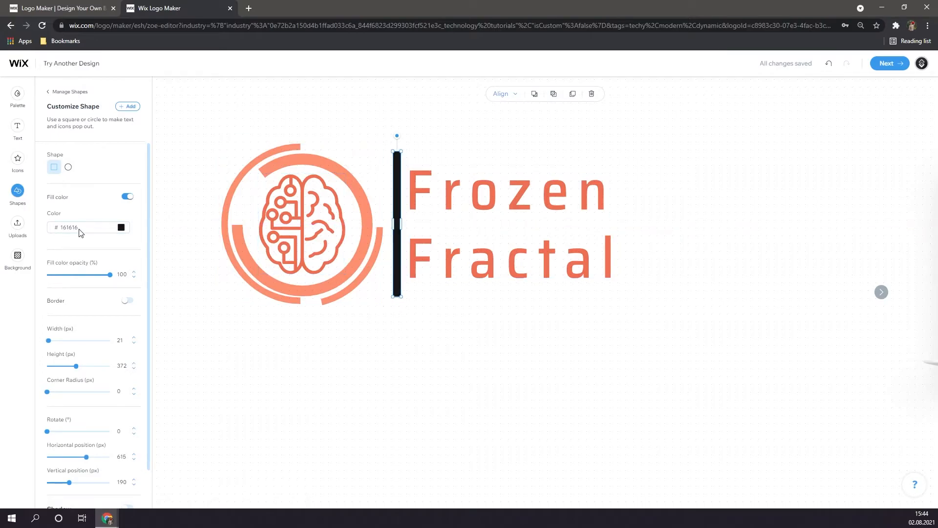
# - Recolor the black vertical bar to the same coral red as the business name
pyautogui.click(121, 227)
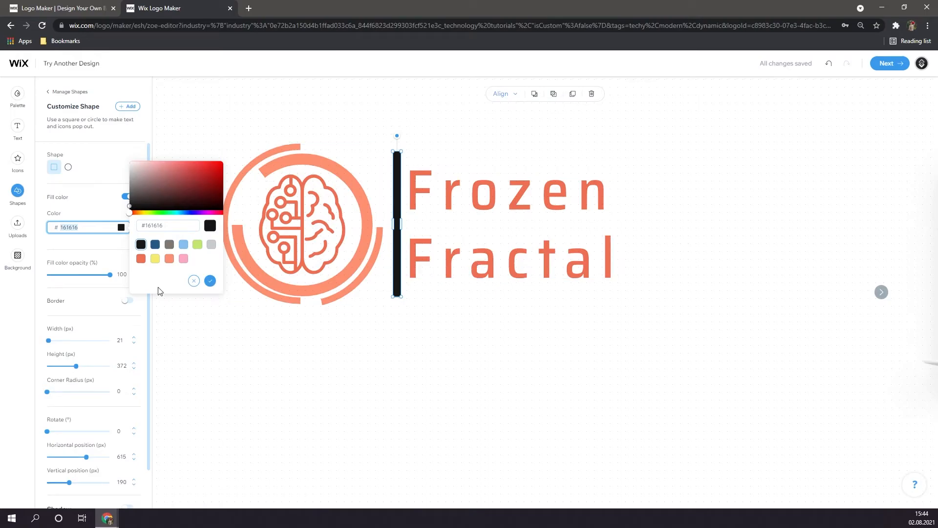
pyautogui.click(169, 258)
pyautogui.click(182, 286)
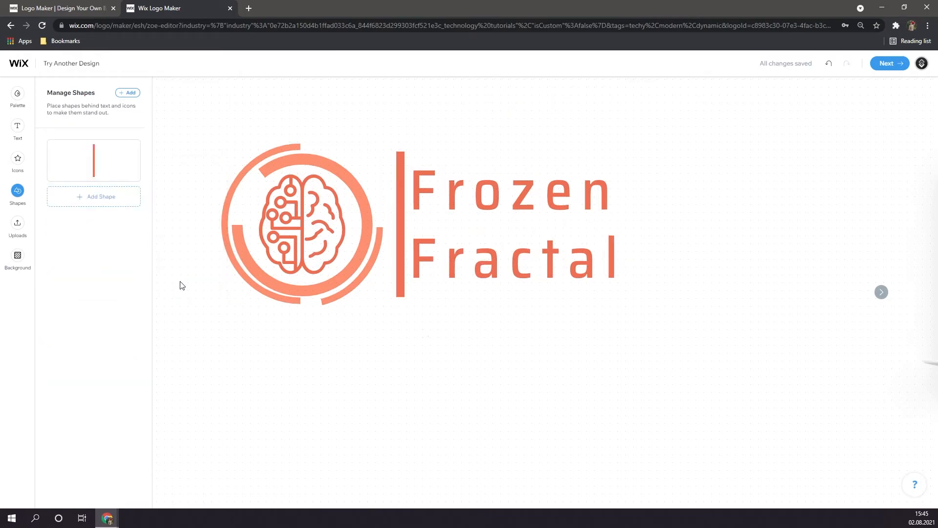
# - Open the media upload dialog for adding images to the logo and review the available upload sources
pyautogui.click(20, 226)
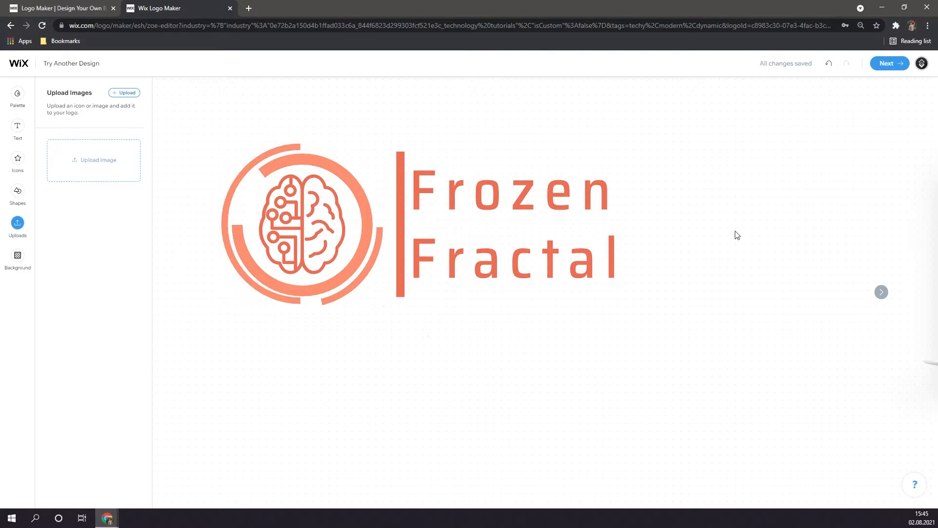
pyautogui.click(118, 169)
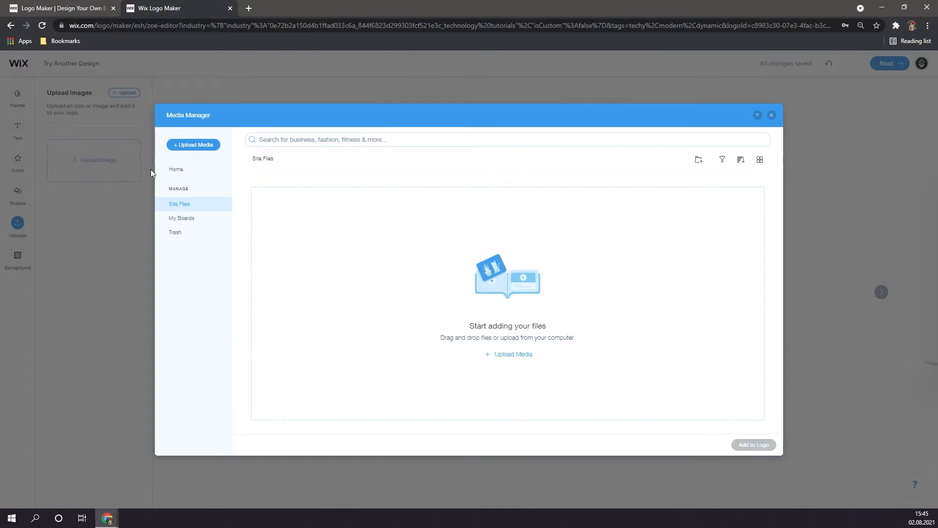
pyautogui.click(507, 353)
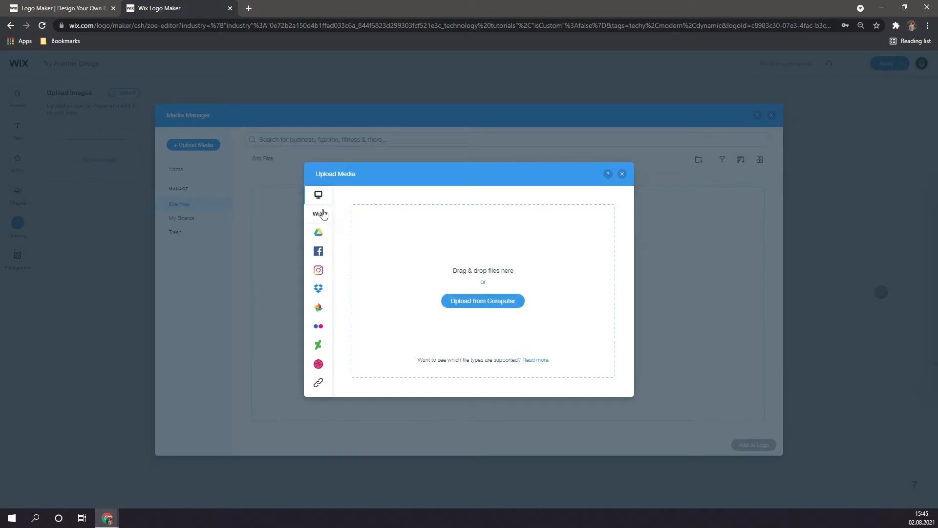
pyautogui.moveTo(322, 230)
pyautogui.click(491, 302)
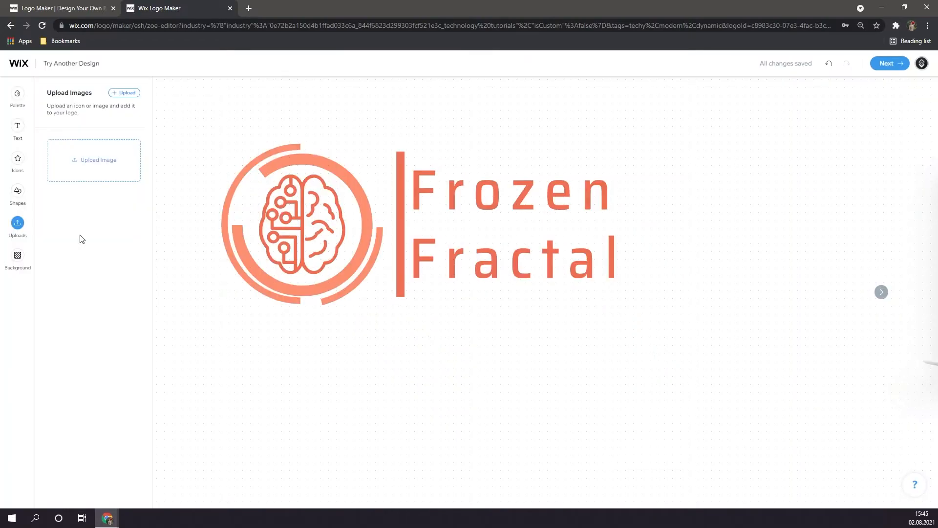
# - Set the logo's background color to yellow FFF276 and preview the logo on the website and social media mockups
pyautogui.click(18, 256)
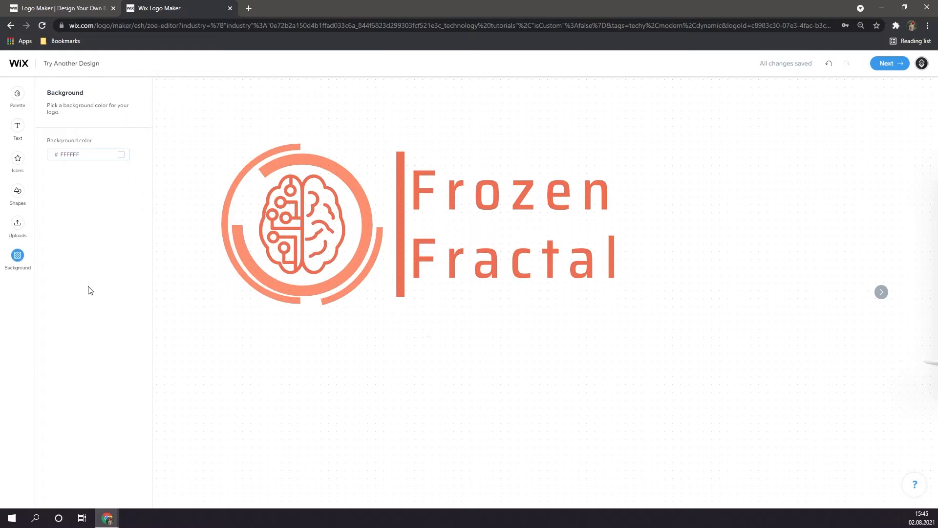
pyautogui.click(121, 154)
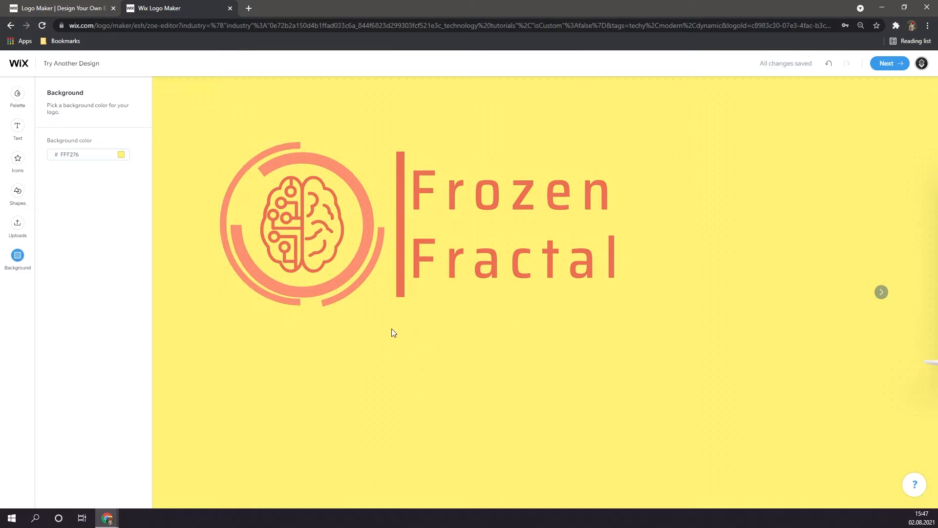
pyautogui.click(882, 292)
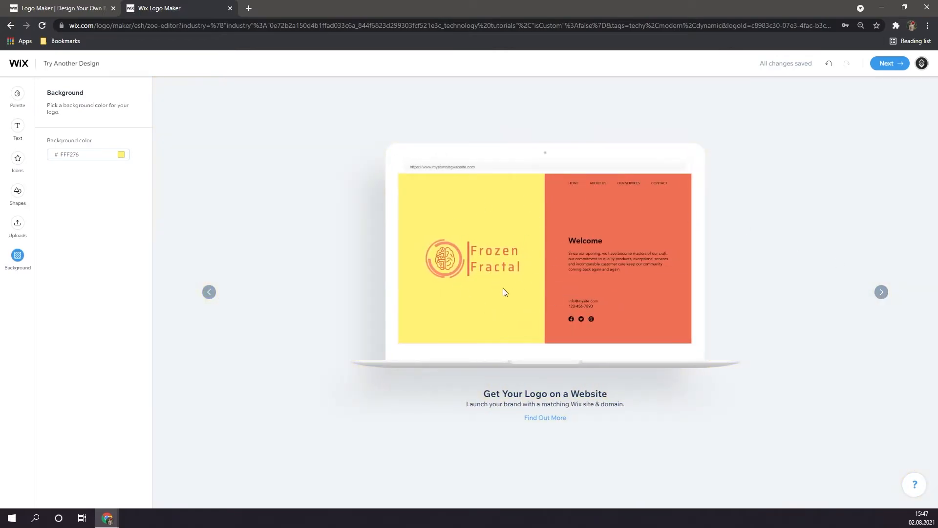
pyautogui.click(883, 293)
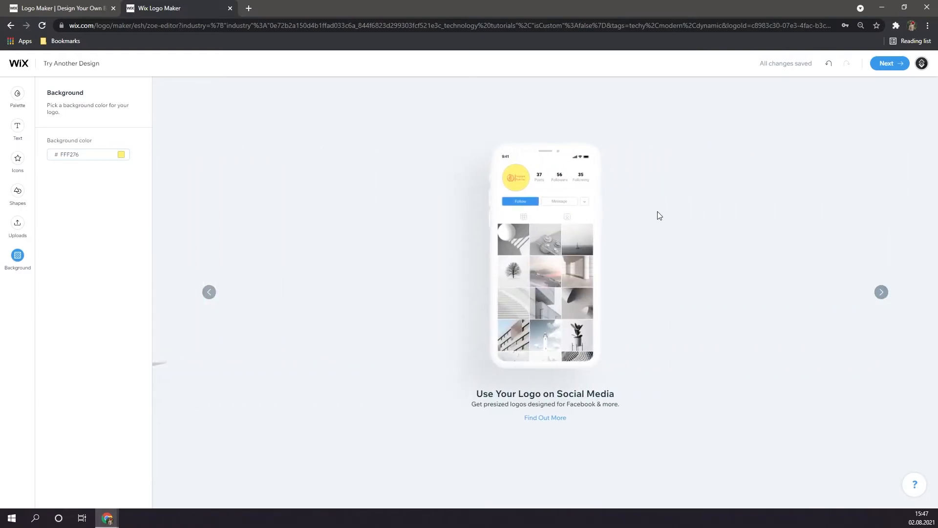
pyautogui.click(883, 292)
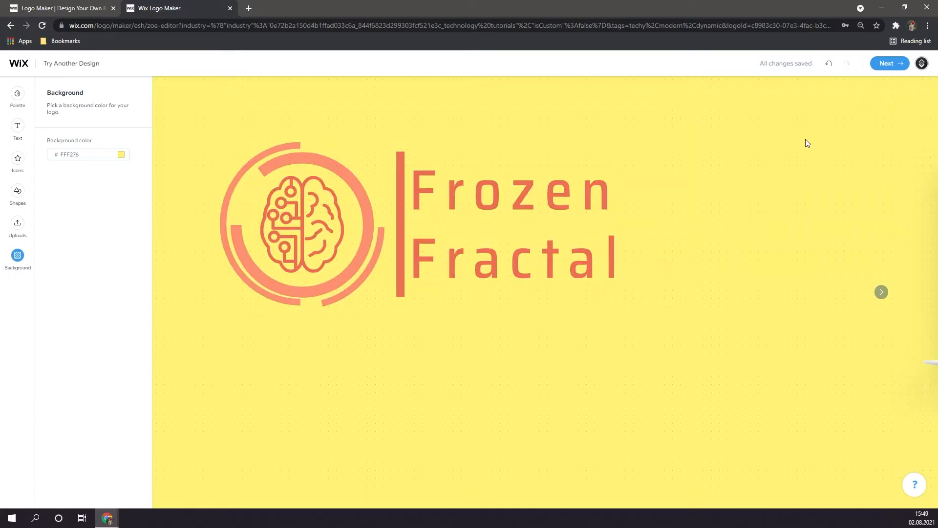
# - Proceed with just the logo instead of a matching website and choose the free sample download below the logo plans
pyautogui.click(893, 67)
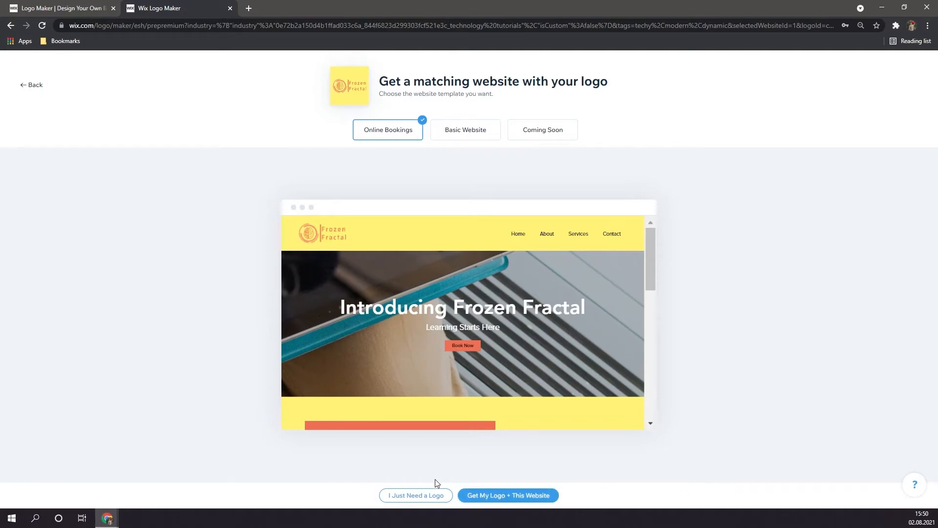
pyautogui.click(423, 495)
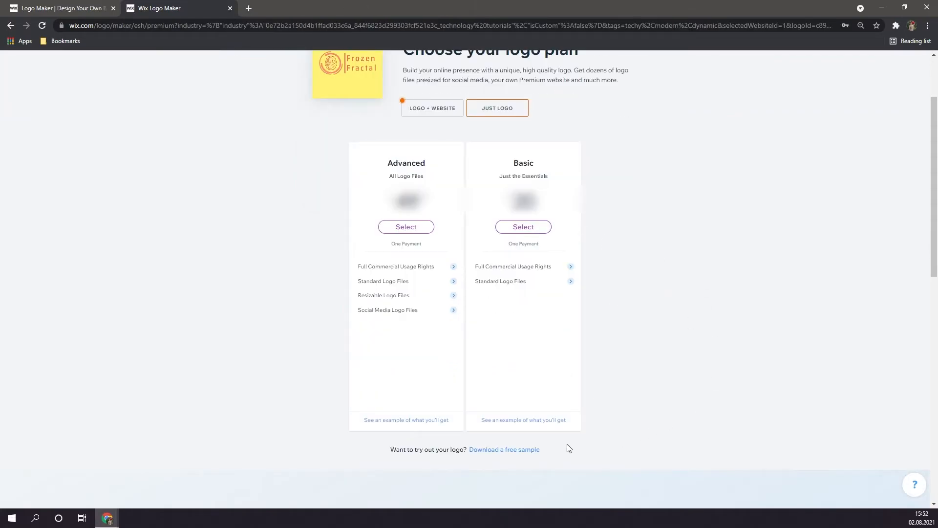
pyautogui.click(520, 451)
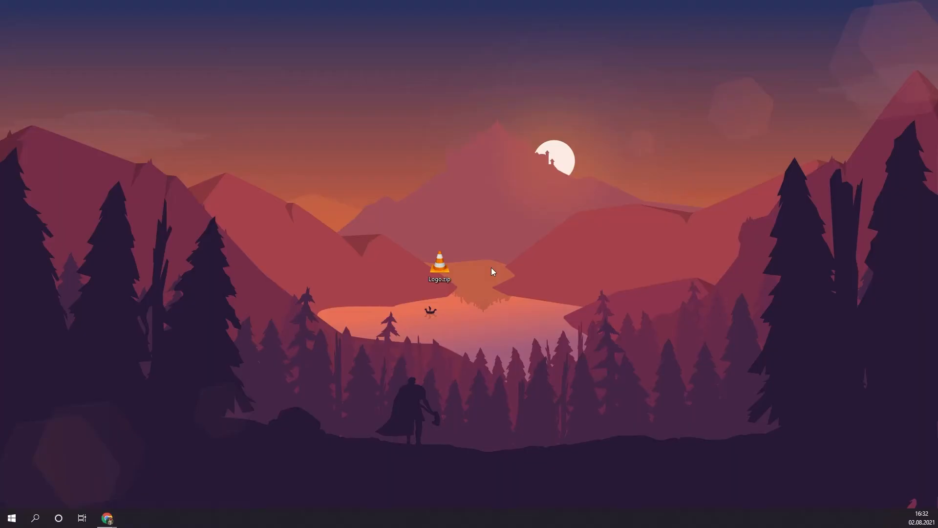
# - Open the Logo.zip archive on the desktop with Windows-Explorer and examine the logo file folders it contains
pyautogui.rightClick(435, 275)
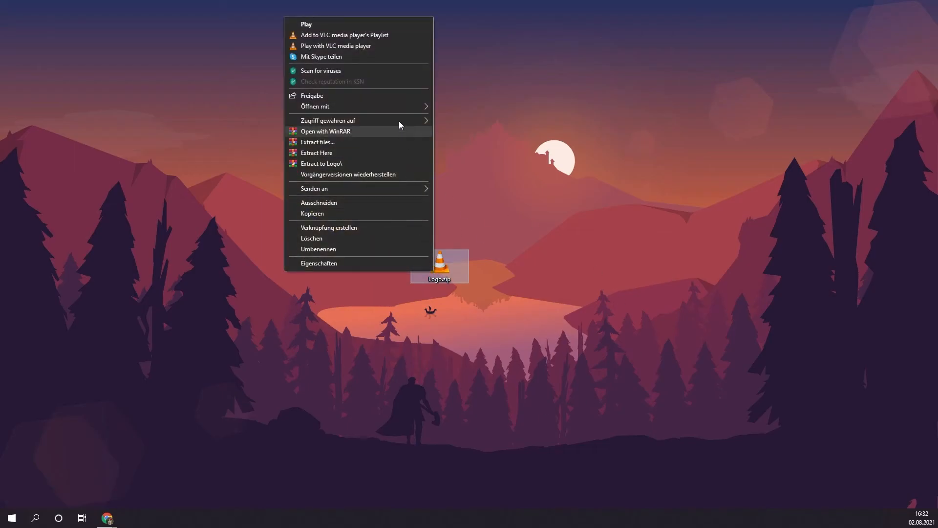
pyautogui.moveTo(394, 108)
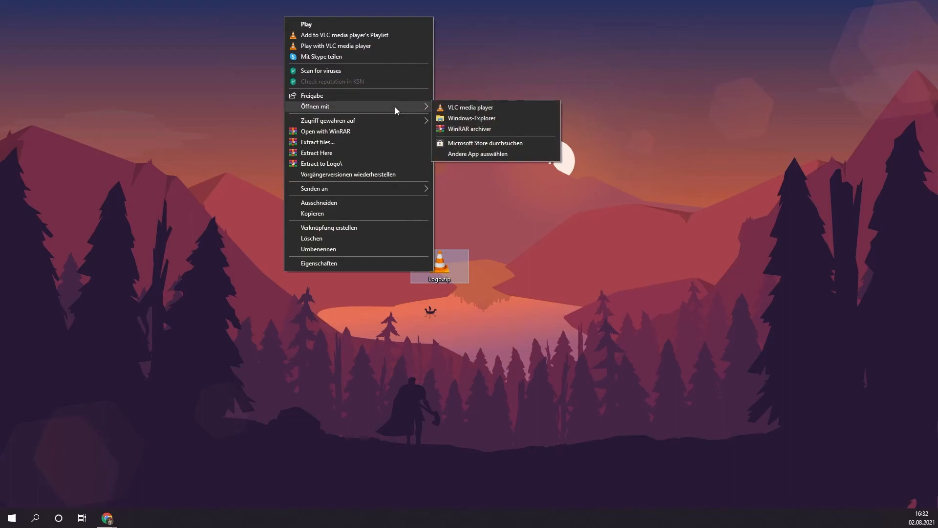
pyautogui.click(453, 118)
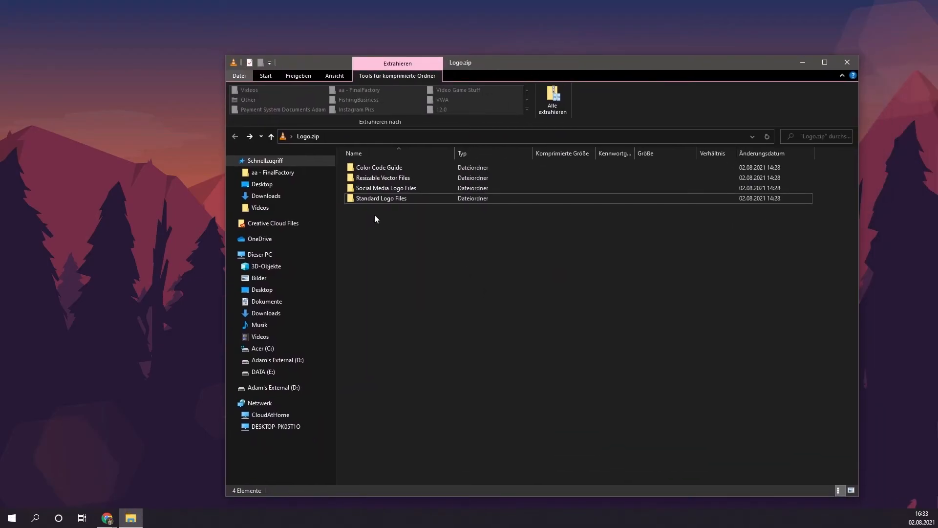
pyautogui.moveTo(375, 215); pyautogui.dragTo(374, 147)
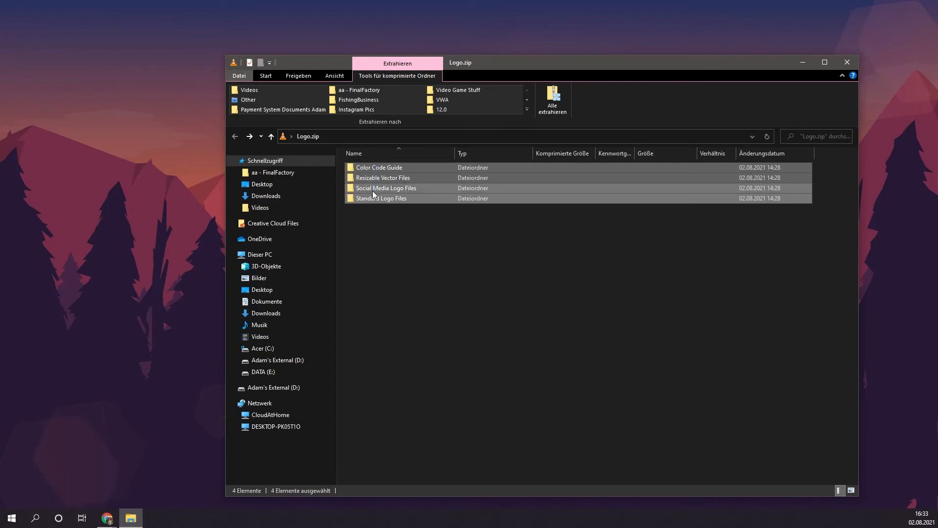
pyautogui.click(385, 209)
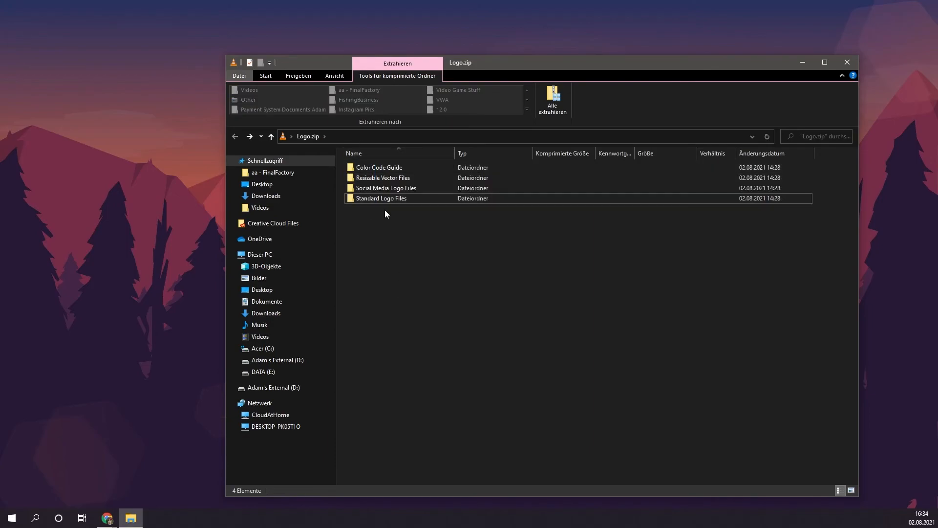
# - Open the Standard Logo Files folder in Logo.zip and view Monochrome on Transparent.png, closing the image when done
pyautogui.doubleClick(384, 200)
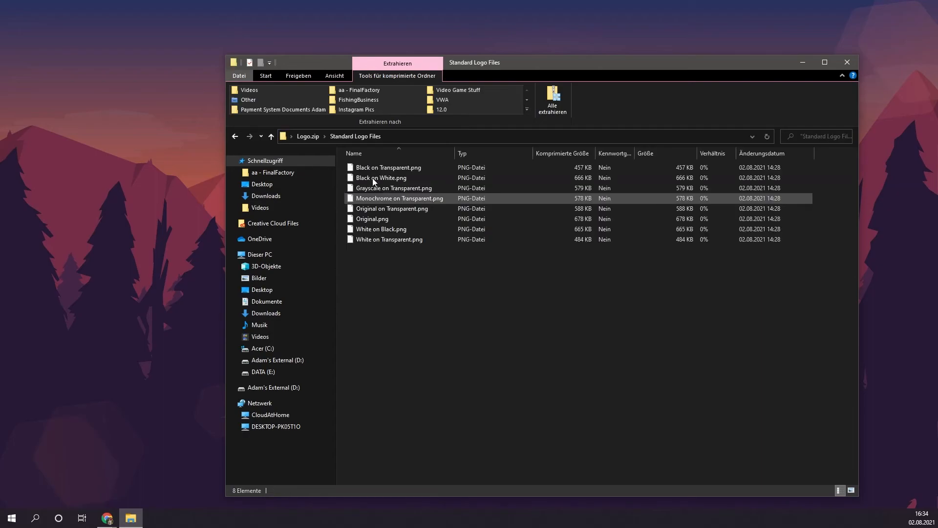
pyautogui.moveTo(385, 287); pyautogui.dragTo(386, 170)
pyautogui.click(386, 271)
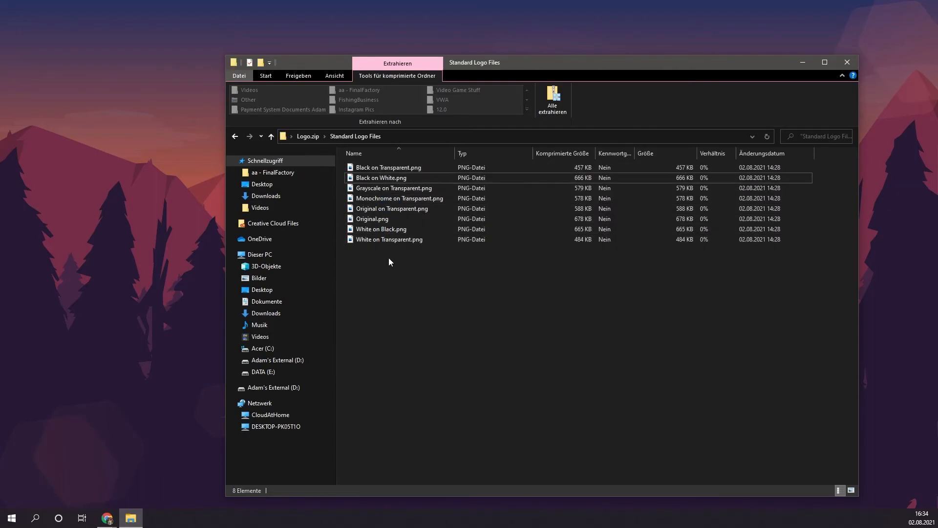
pyautogui.doubleClick(385, 201)
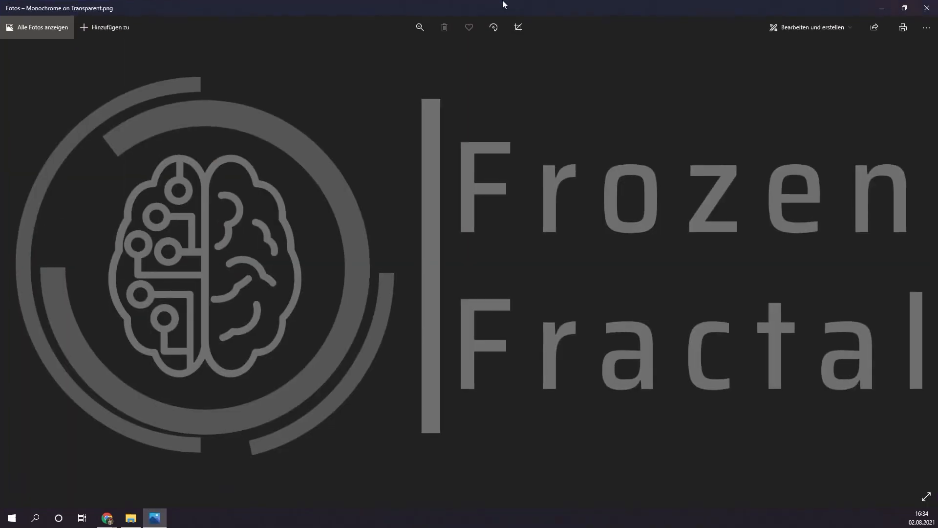
pyautogui.click(926, 8)
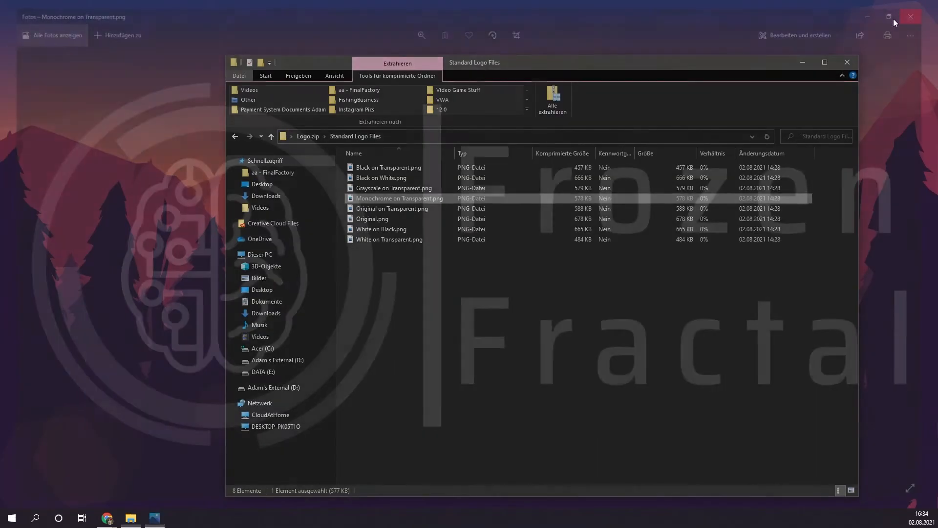
# - View the white logo variants White on Black.png and White on Transparent.png, closing each image after examining it
pyautogui.doubleClick(389, 231)
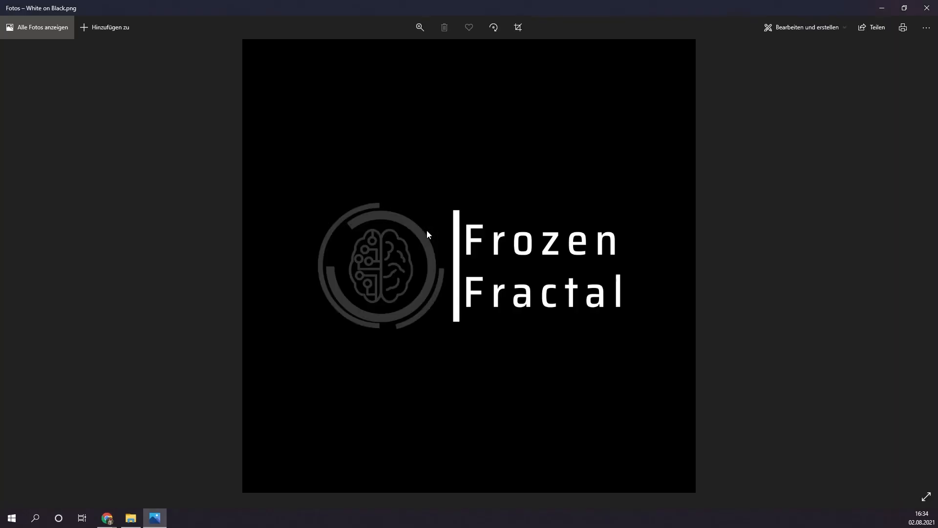
pyautogui.click(927, 8)
pyautogui.doubleClick(396, 240)
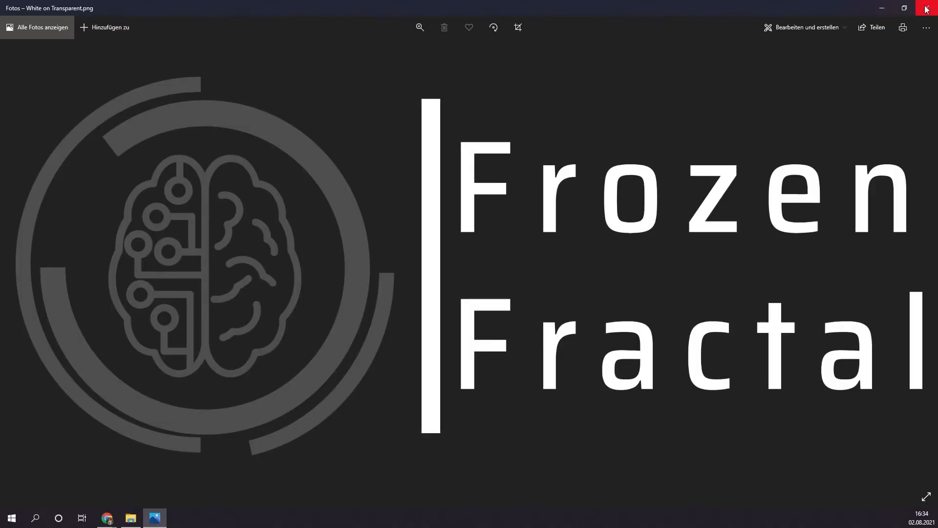
pyautogui.click(926, 8)
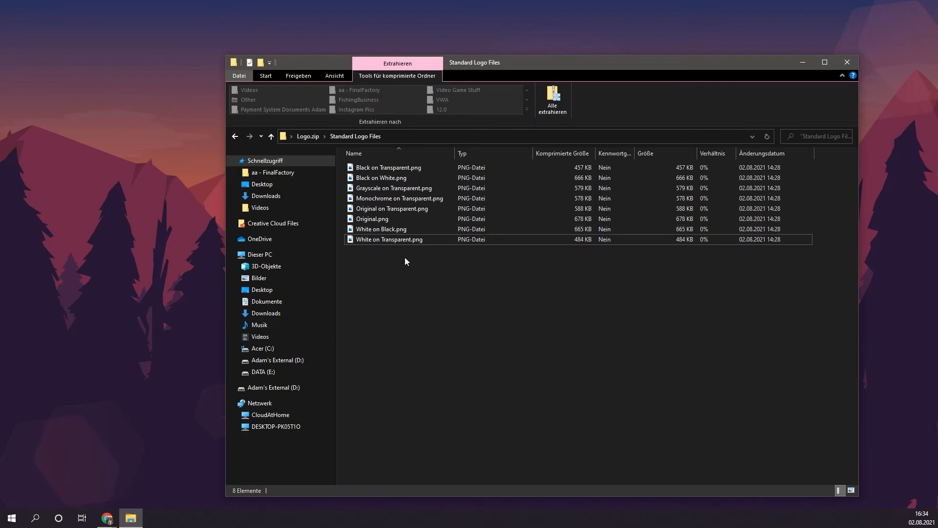
# - View the original-color logo variants Original on Transparent.png and Original.png from the standard logo files
pyautogui.doubleClick(405, 209)
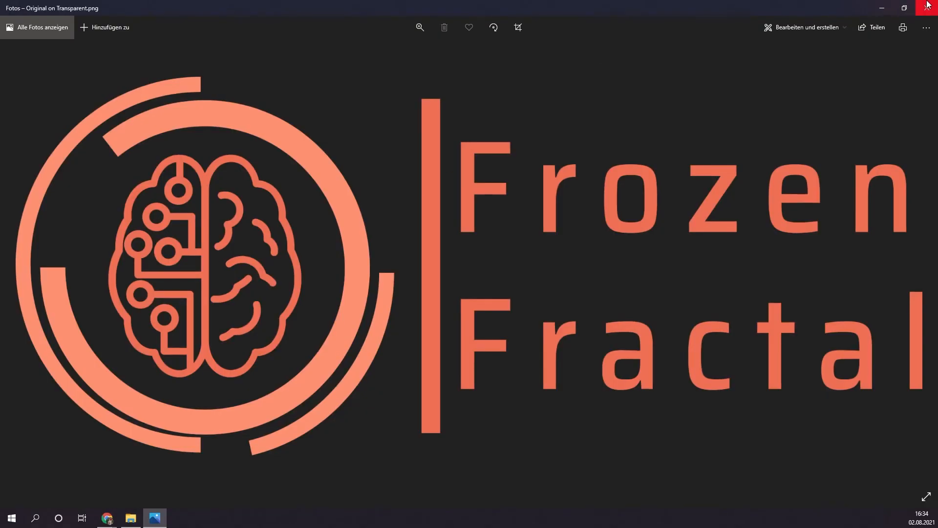
pyautogui.click(927, 6)
pyautogui.doubleClick(433, 221)
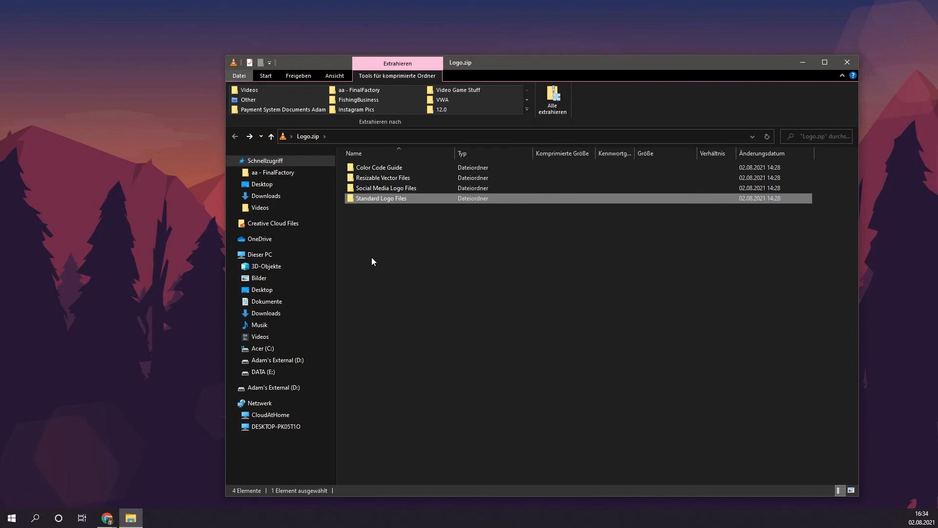
# - Examine the contents of the Social Media Logo Files and Resizable Vector Files folders in Logo.zip
pyautogui.doubleClick(392, 188)
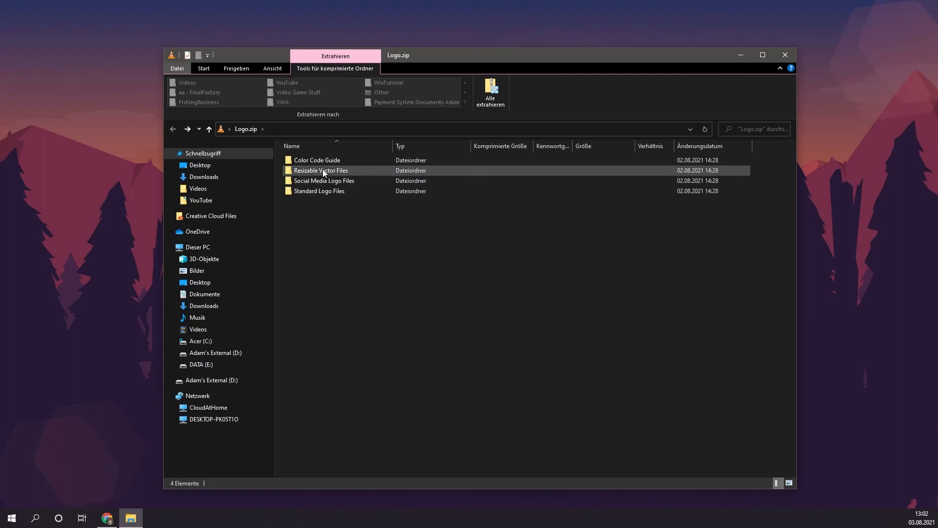
pyautogui.doubleClick(347, 171)
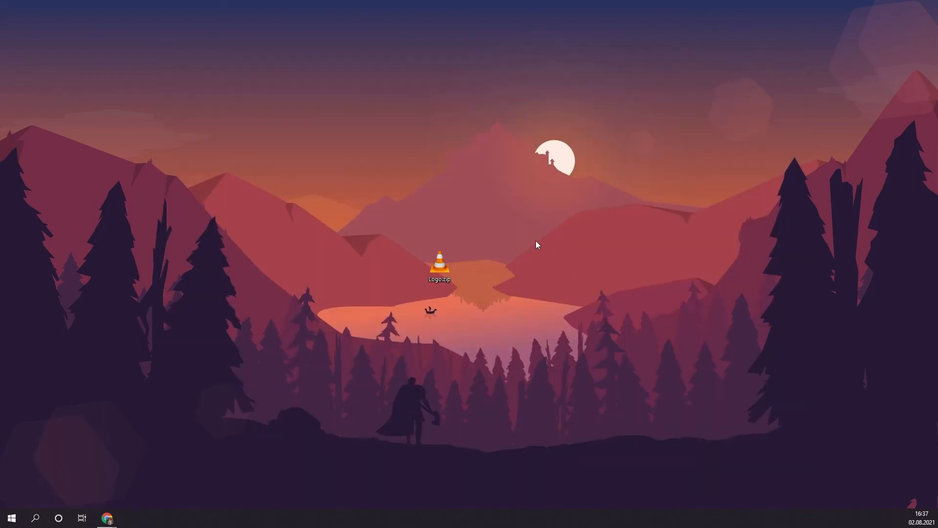
# - Extract Logo.zip directly onto the desktop with WinRAR's Extract Here option
pyautogui.rightClick(447, 264)
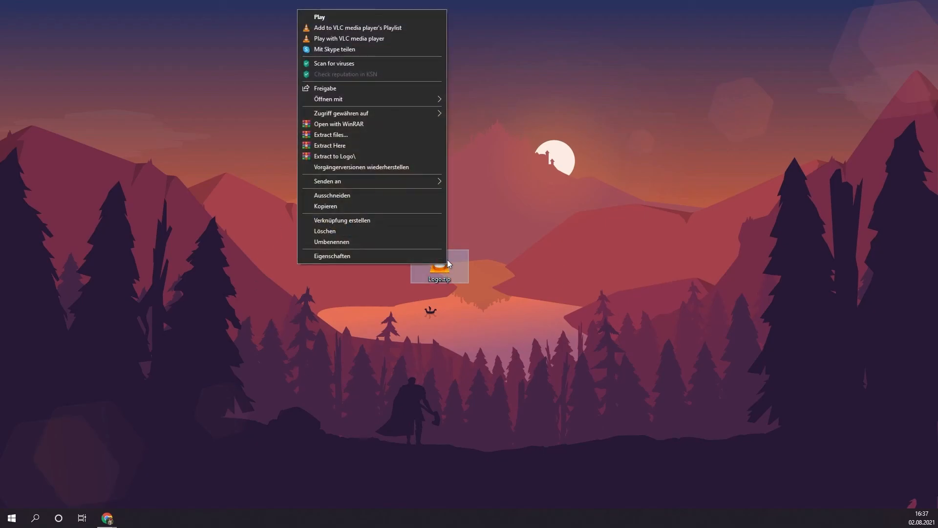
pyautogui.click(387, 145)
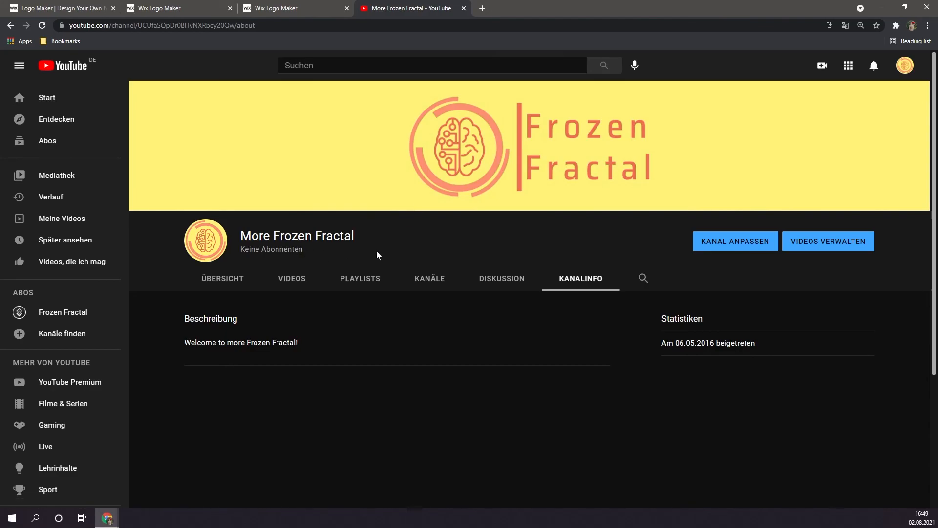
# - Close the YouTube channel page in Chrome that shows the new logo as banner and profile picture
pyautogui.hotkey('ctrl', 'w')
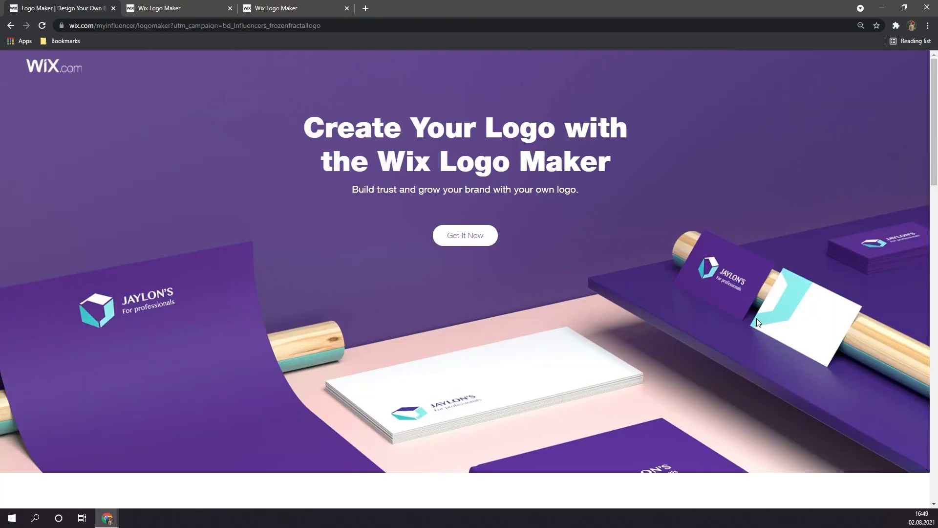